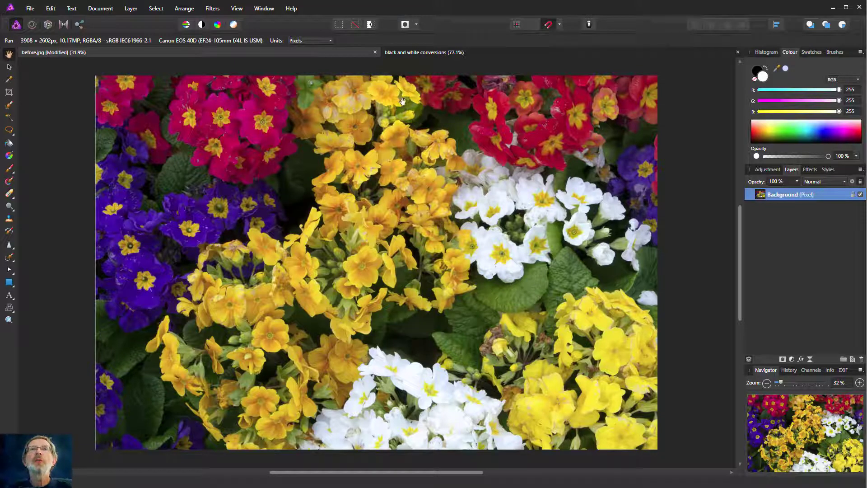
Step: Switch to the black and white conversions chart and select its grey gradient bar
left_click(452, 52)
left_click(534, 179)
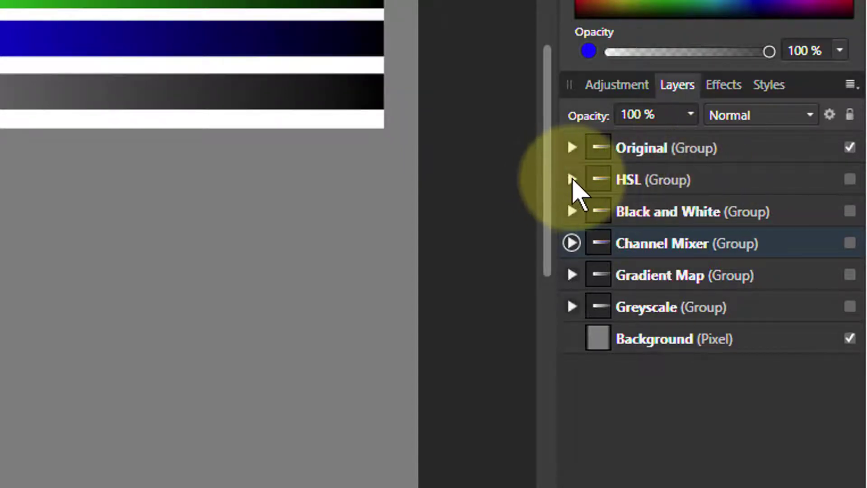
Step: Expand and show the HSL group, then select its HSL Shift Adjustment layer
left_click(572, 179)
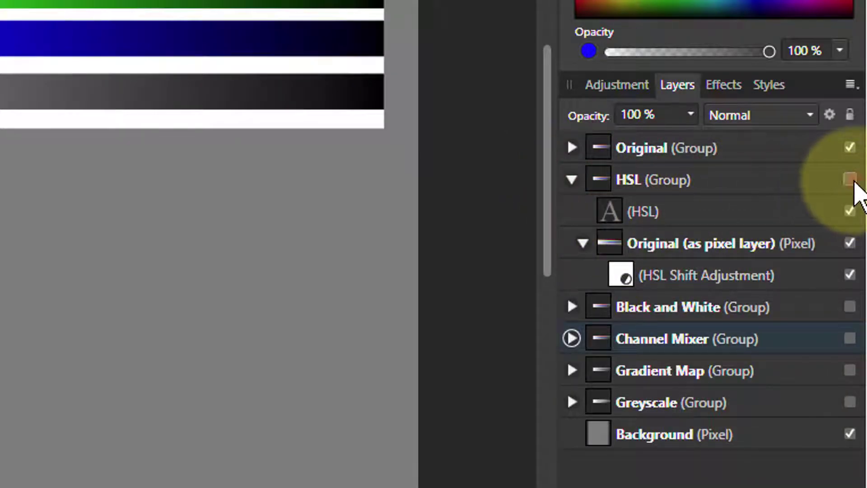
left_click(850, 179)
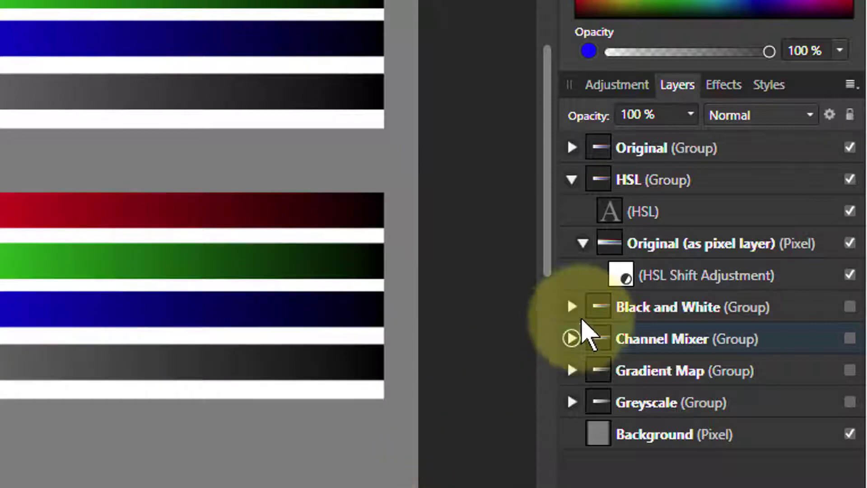
left_click(621, 275)
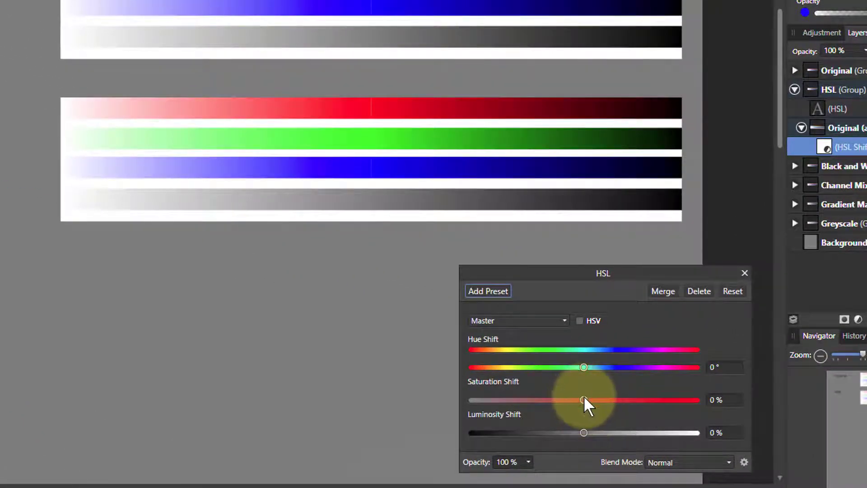
Step: Set the HSL Shift Saturation Shift to -100%
left_click_drag(583, 400, 455, 398)
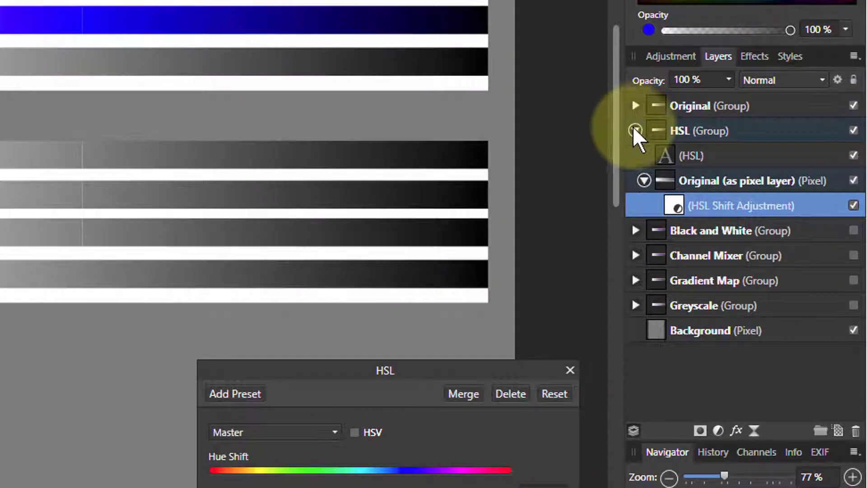
Step: Collapse the HSL group, then expand the Black and White group and make it visible
left_click(634, 130)
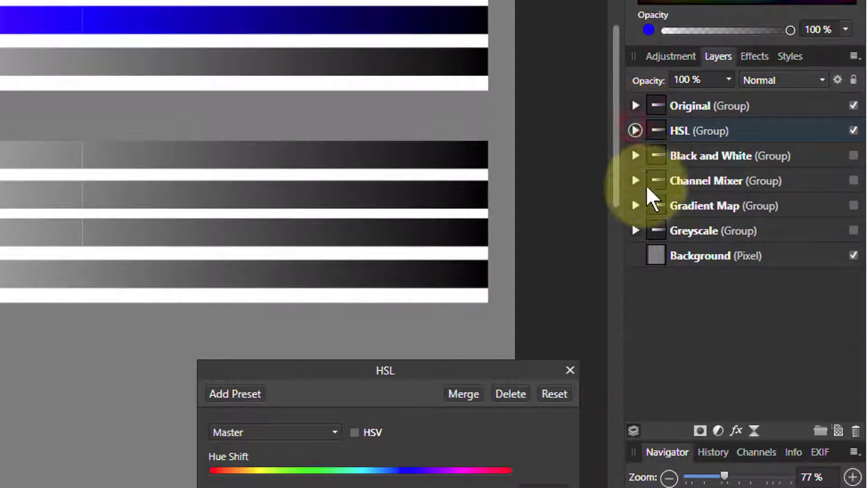
left_click(635, 155)
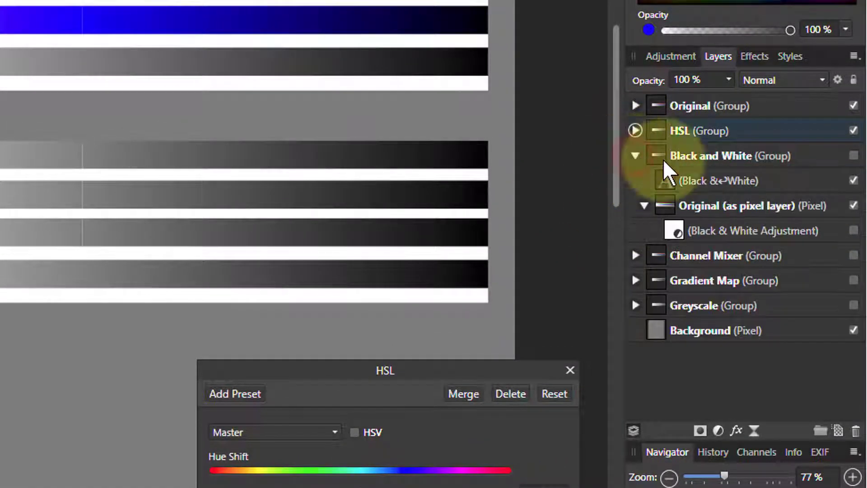
left_click(853, 155)
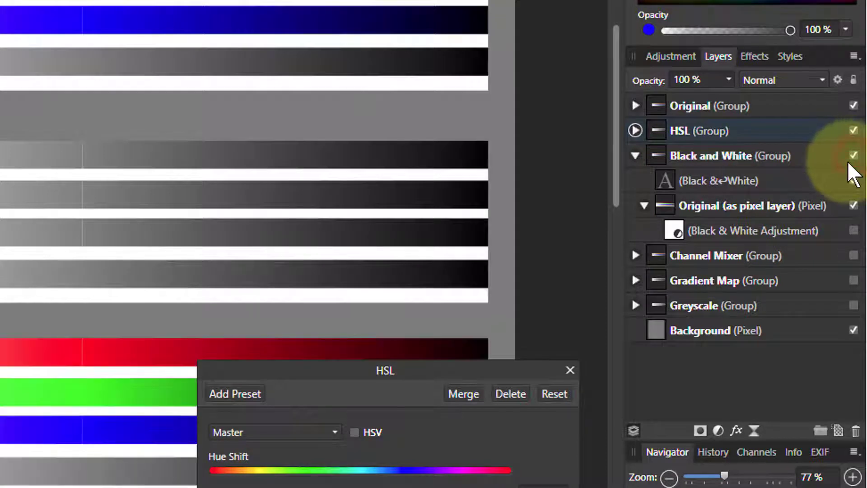
Step: Close the HSL settings and open the Black & White Adjustment settings instead
left_click(713, 430)
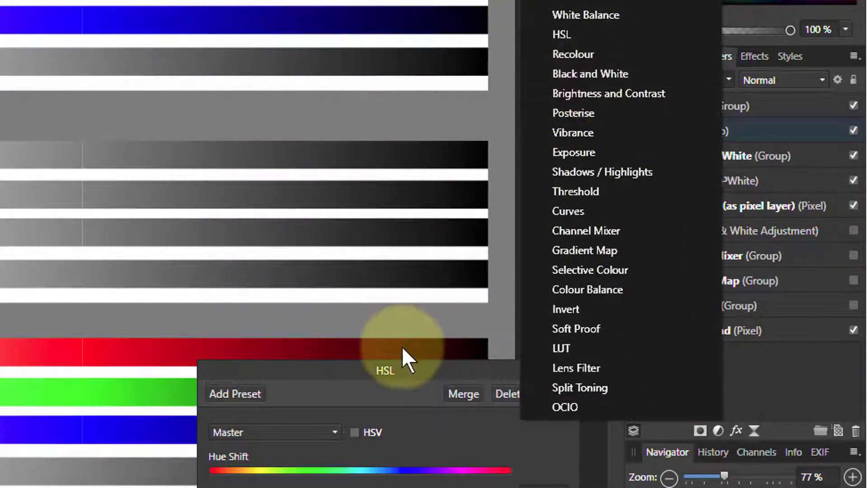
left_click(468, 364)
left_click(569, 369)
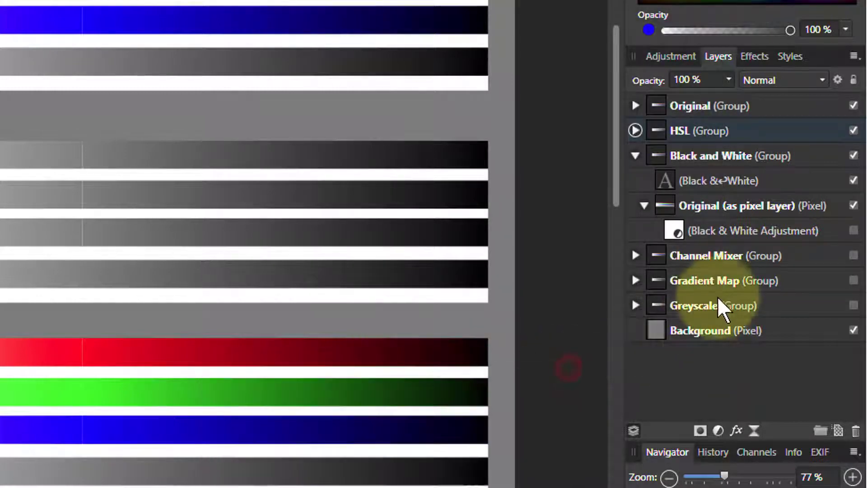
left_click(674, 231)
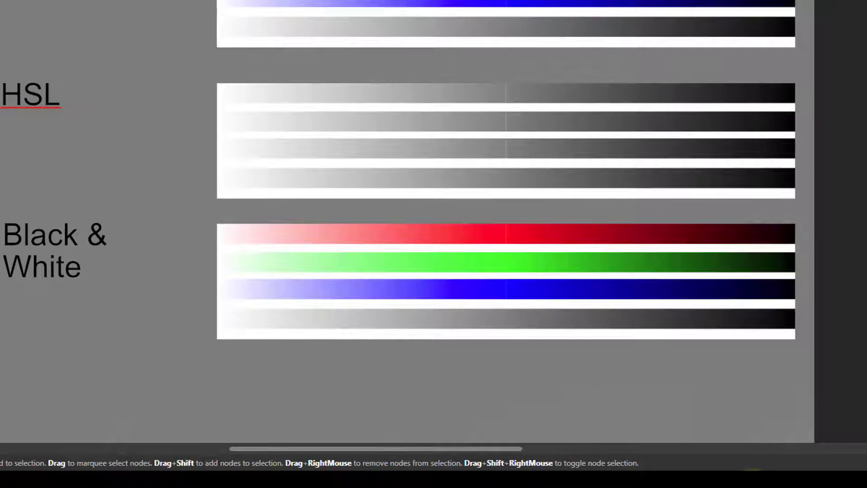
left_click_drag(786, 362, 798, 199)
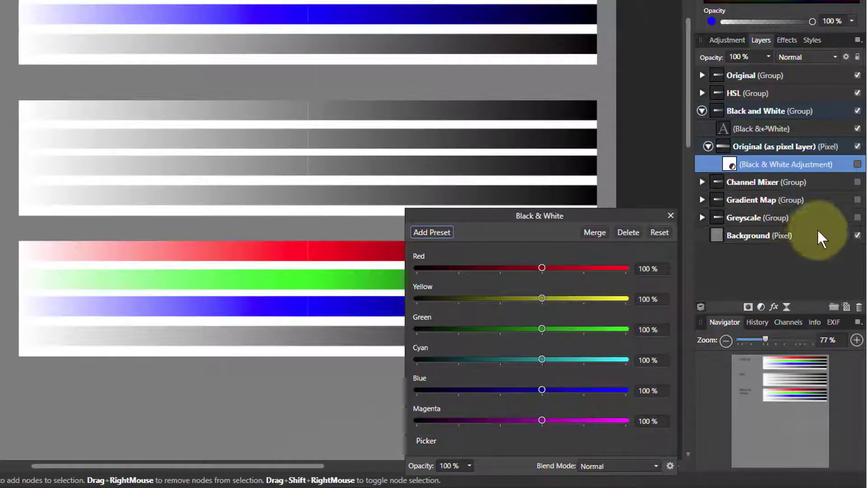
Step: Enable the Black & White adjustment at default 100% values, close it, and select the Original group
left_click(856, 164)
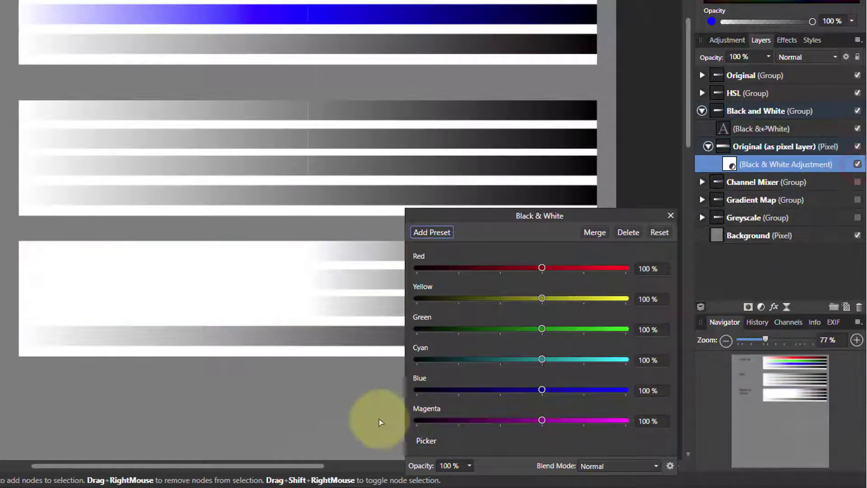
left_click_drag(477, 214, 653, 1)
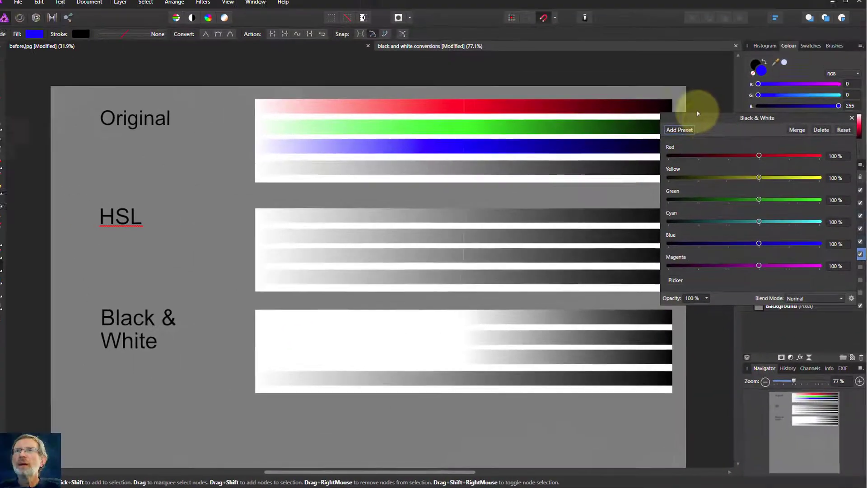
left_click_drag(703, 121, 632, 264)
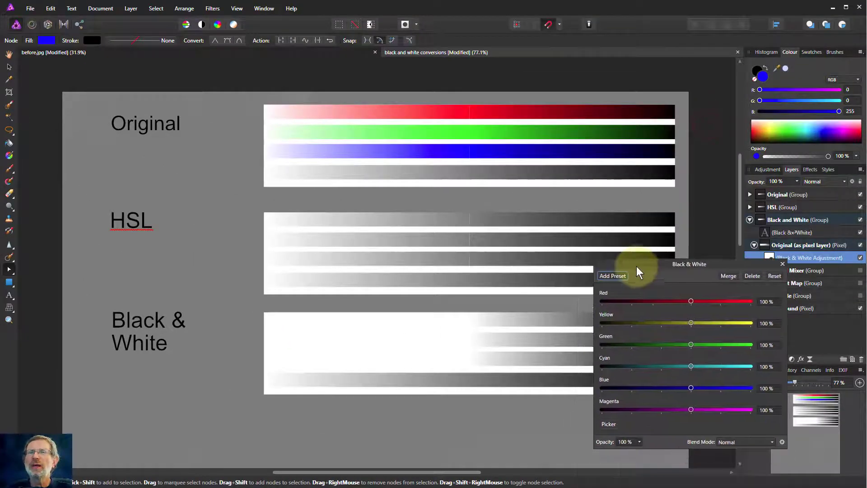
left_click(783, 264)
left_click(783, 195)
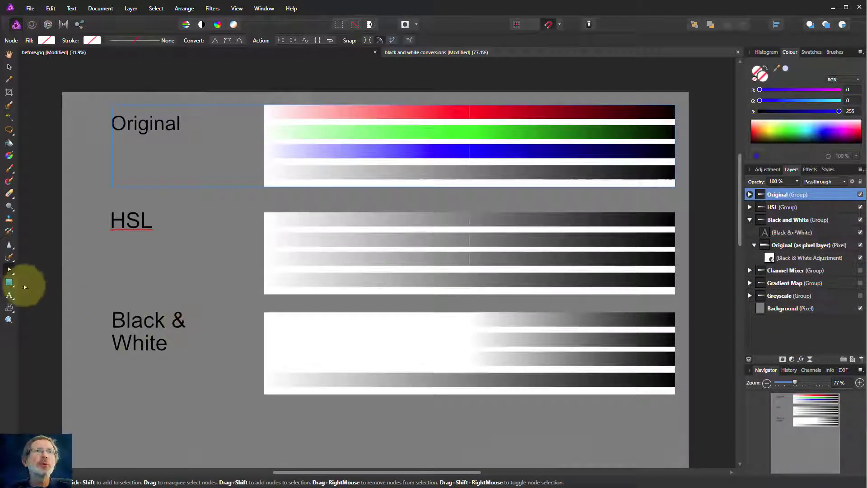
Step: Draw a square below the Black & White label and add a Black and White adjustment to it
left_click(8, 284)
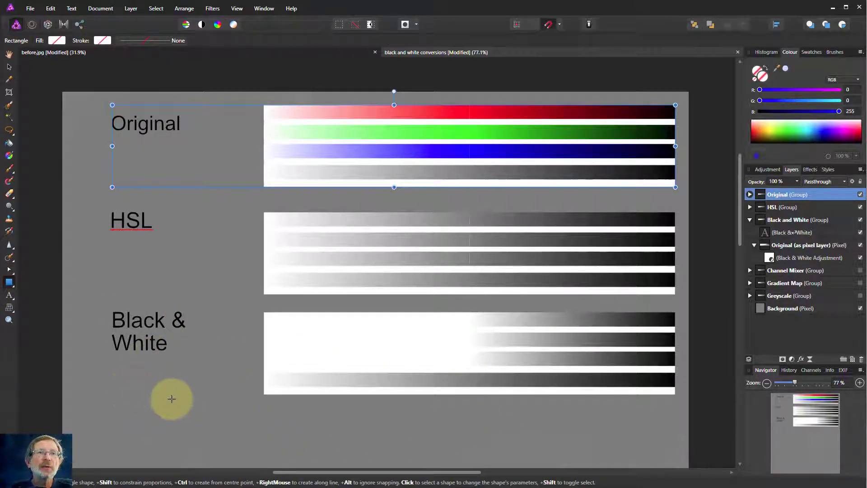
left_click_drag(152, 379, 241, 456)
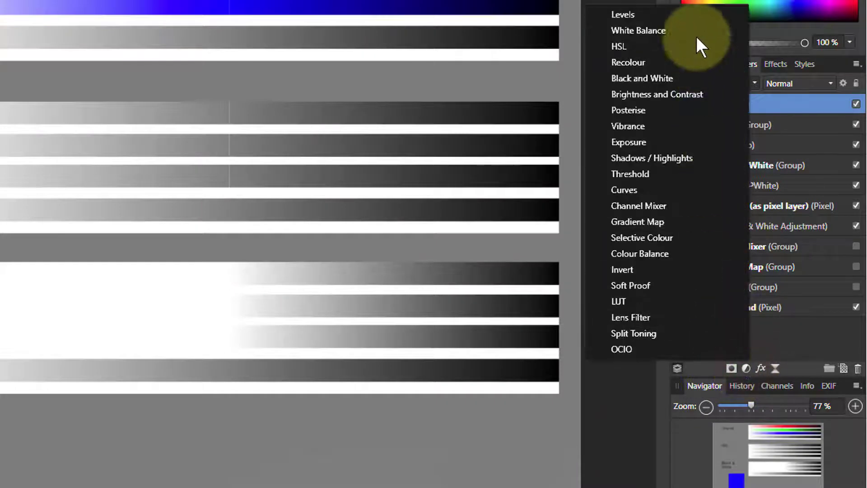
key("Escape")
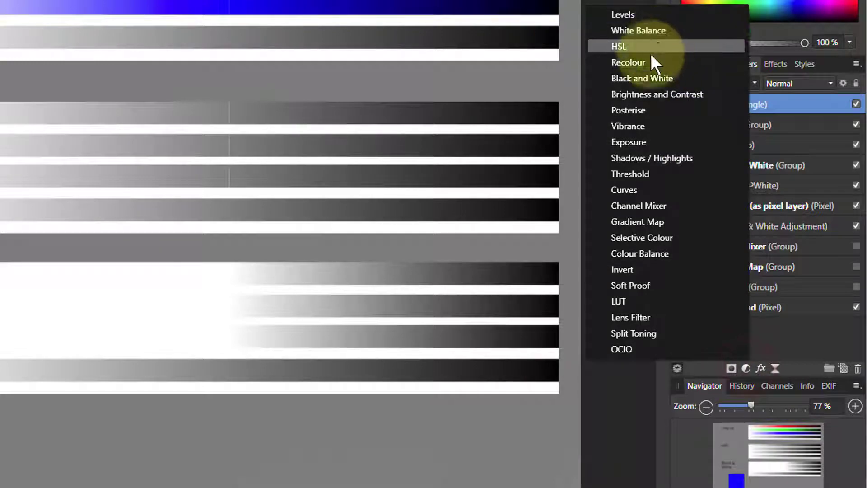
left_click(643, 76)
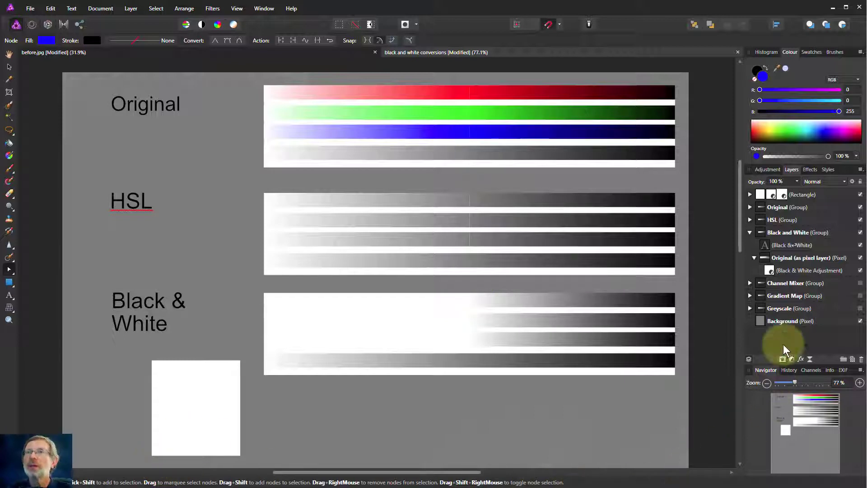
Step: Set the square's nested HSL Shift Luminosity Shift to 100% and close its settings
left_click(749, 194)
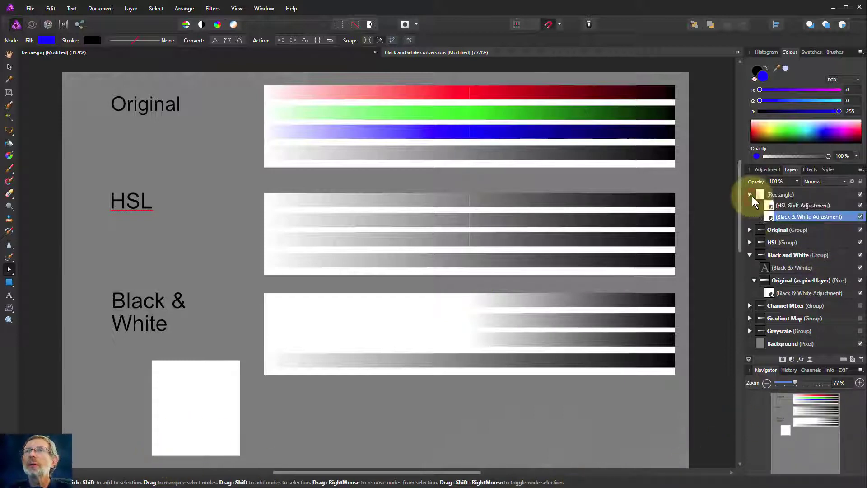
left_click(772, 207)
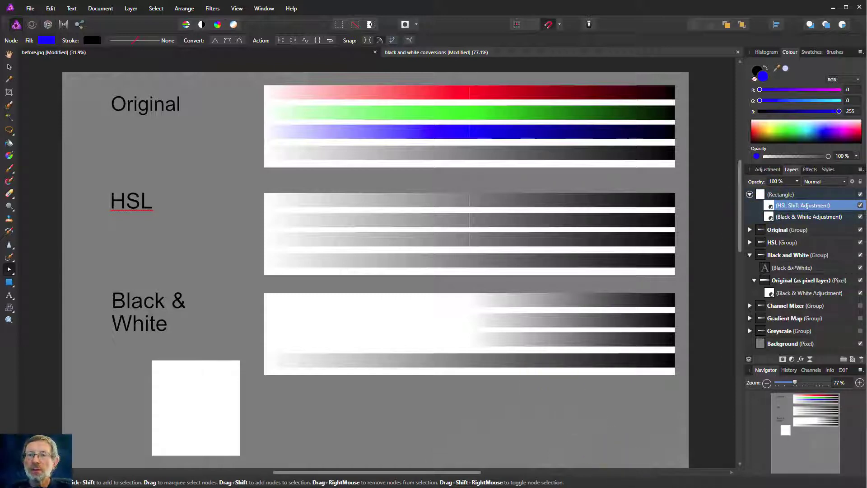
left_click_drag(474, 345, 412, 308)
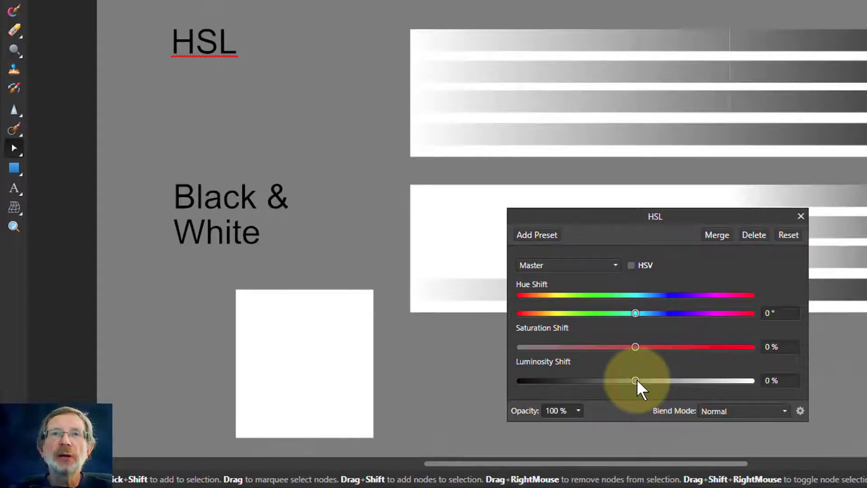
mouse_move(636, 380)
left_mouse_down()
mouse_move(542, 380)
mouse_move(635, 381)
left_mouse_up()
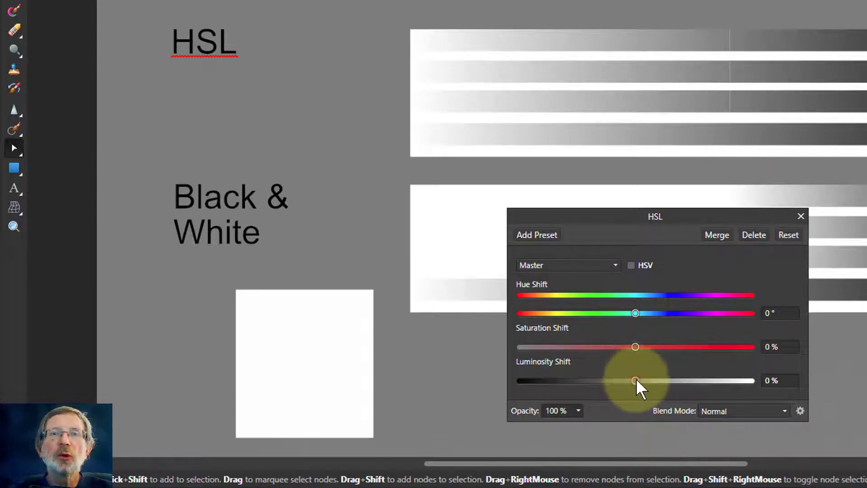
left_click_drag(636, 380, 754, 380)
left_click_drag(708, 215, 866, 244)
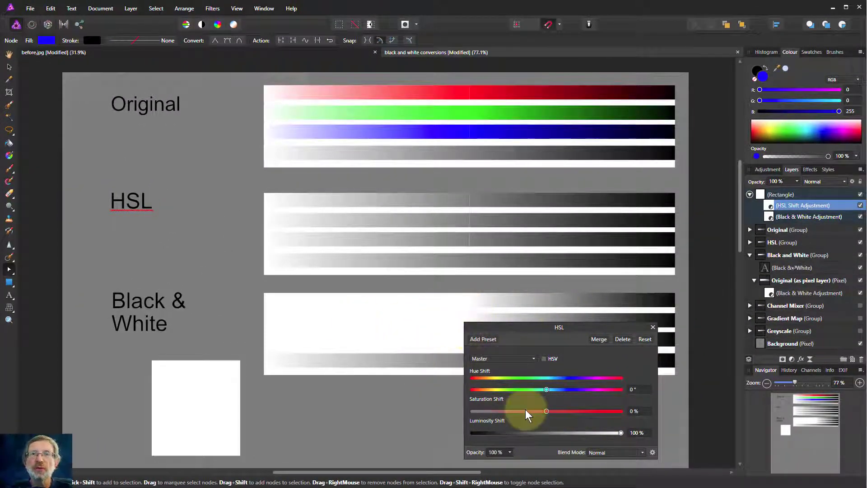
left_click(653, 327)
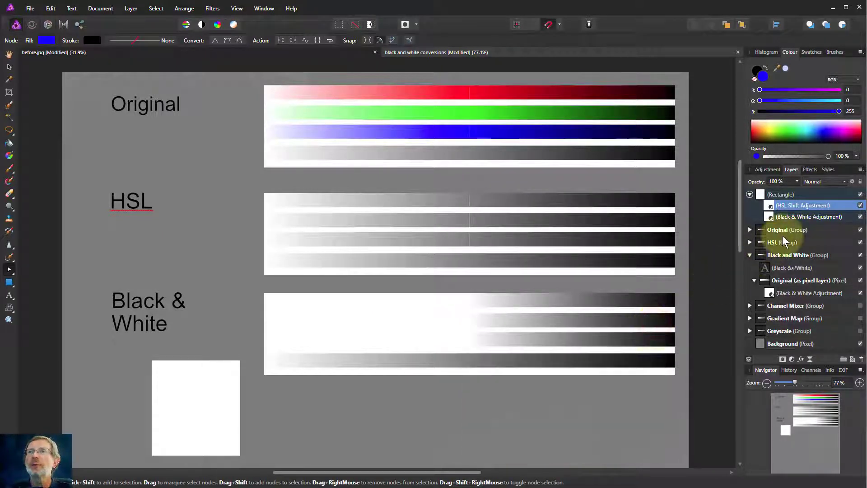
Step: Select the square with its adjustments and move it into the HSL group
left_click(780, 194)
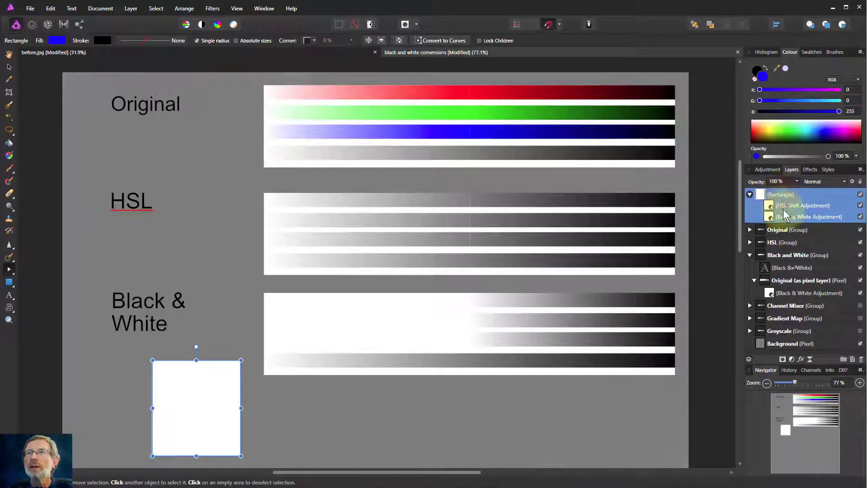
left_click_drag(770, 244, 768, 245)
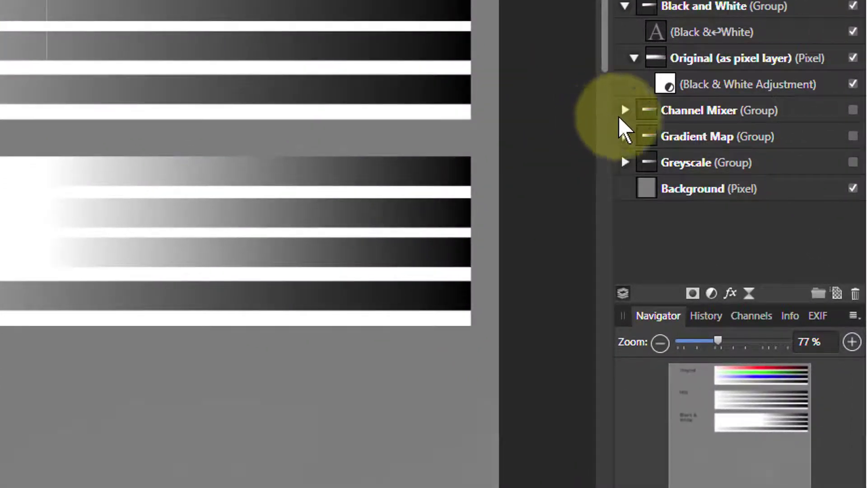
Step: Collapse Black and White, expand and show the Channel Mixer group, and select its Channel Mixer Adjustment
left_click(624, 5)
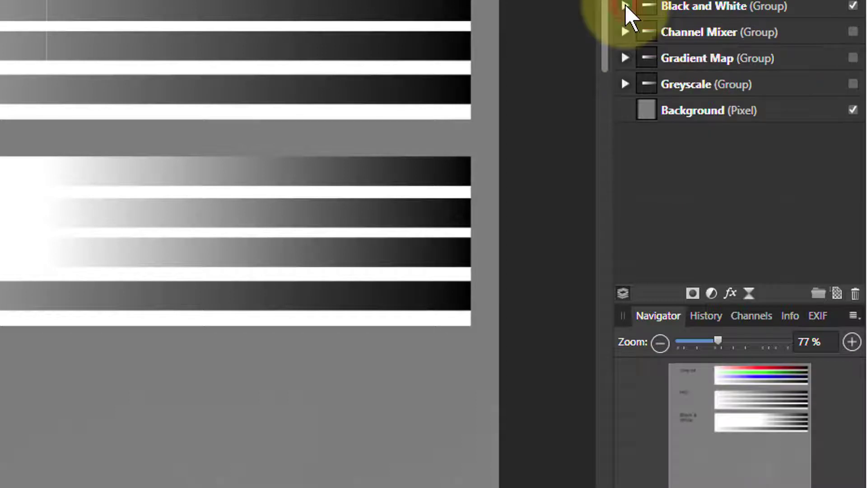
left_click(625, 34)
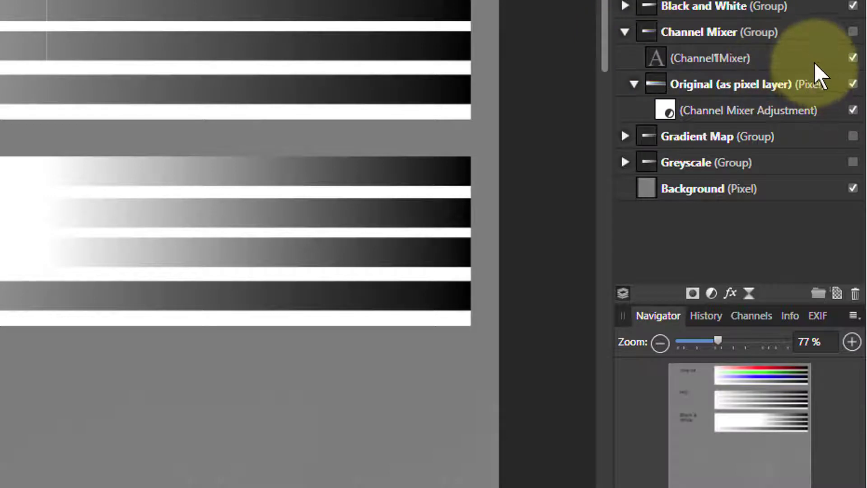
left_click(852, 31)
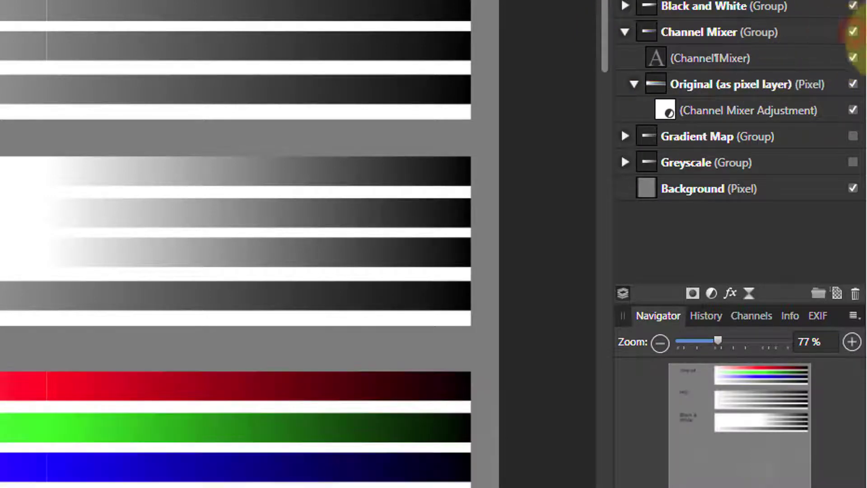
scroll(11, 268, "down", 2)
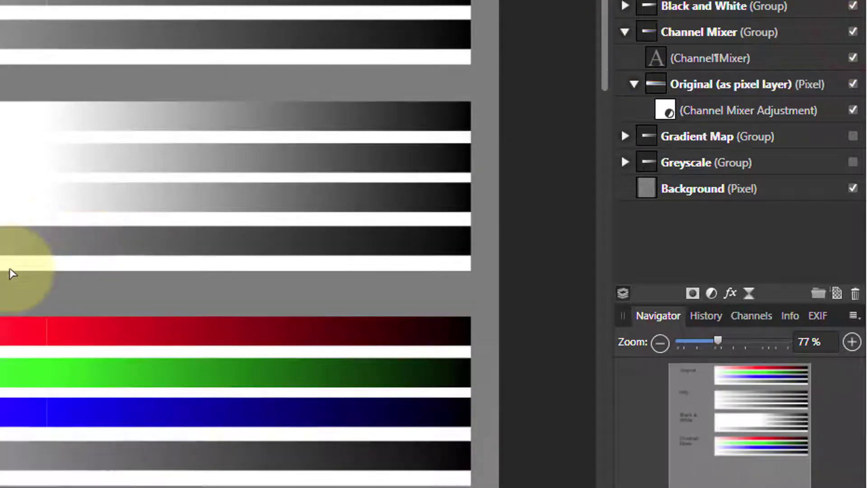
left_click(710, 293)
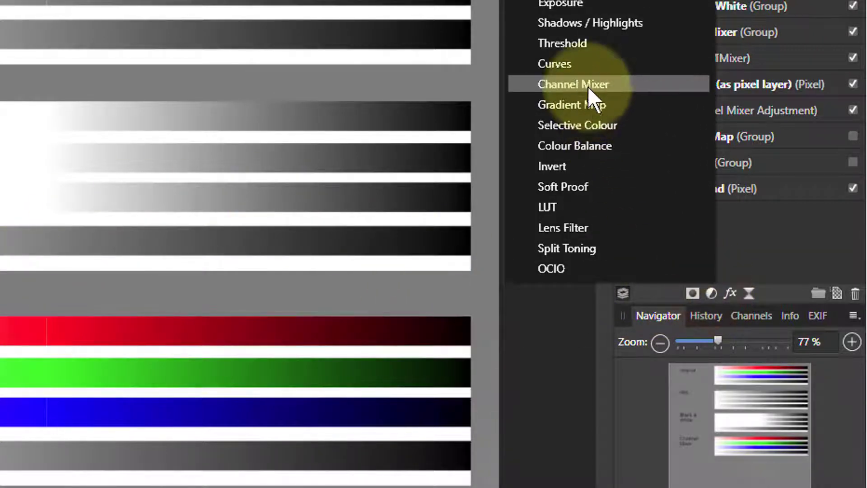
left_click(553, 316)
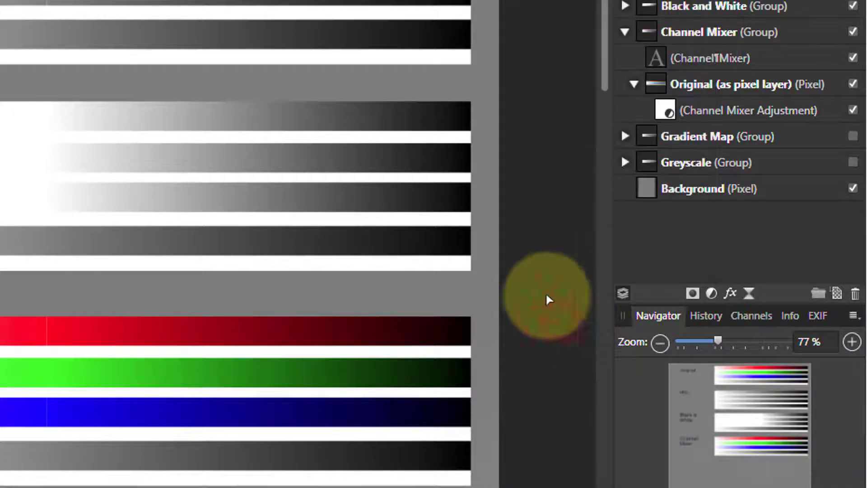
left_click(666, 113)
Step: Change the Channel Mixer Output Channel from RGB to Grey
double_click(661, 110)
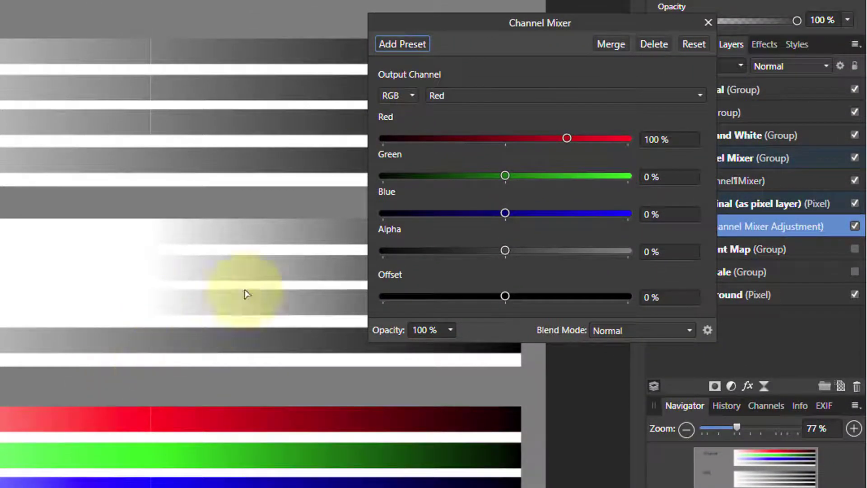
left_click(408, 94)
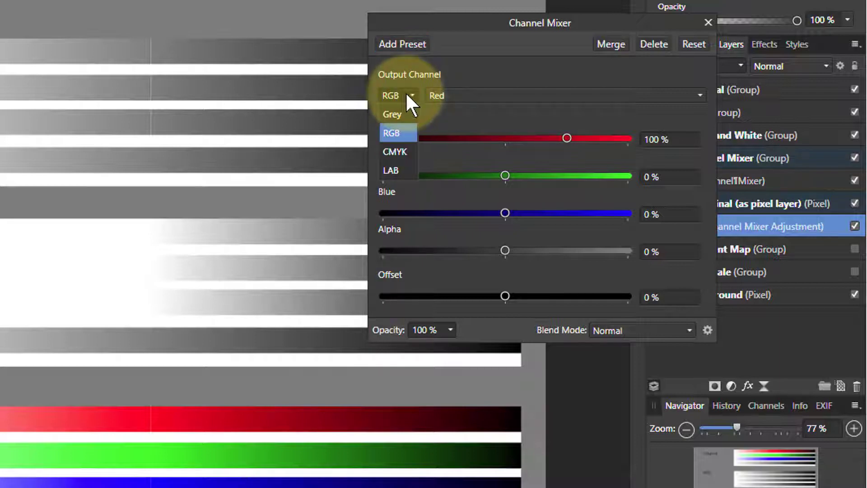
left_click(388, 114)
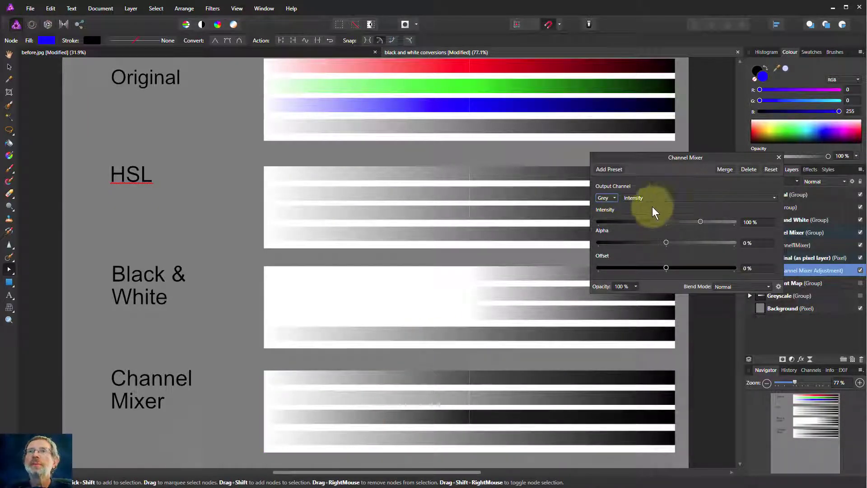
Step: Close the Channel Mixer settings, zoom out to about 39% and deselect everything to view the four-row chart
left_click(778, 157)
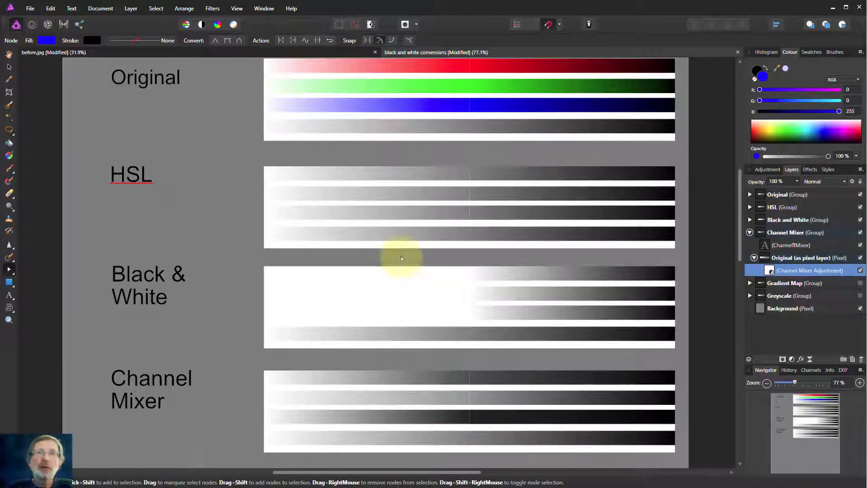
scroll(406, 250, "down", 2)
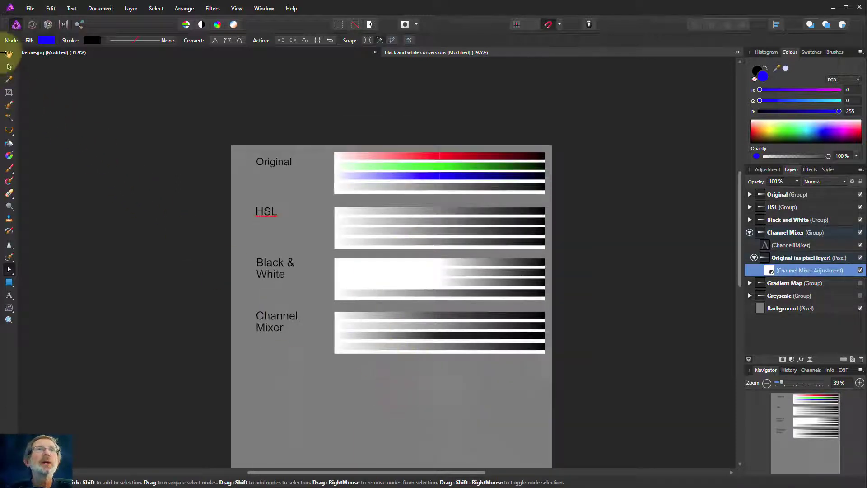
left_click(9, 67)
left_click(320, 395)
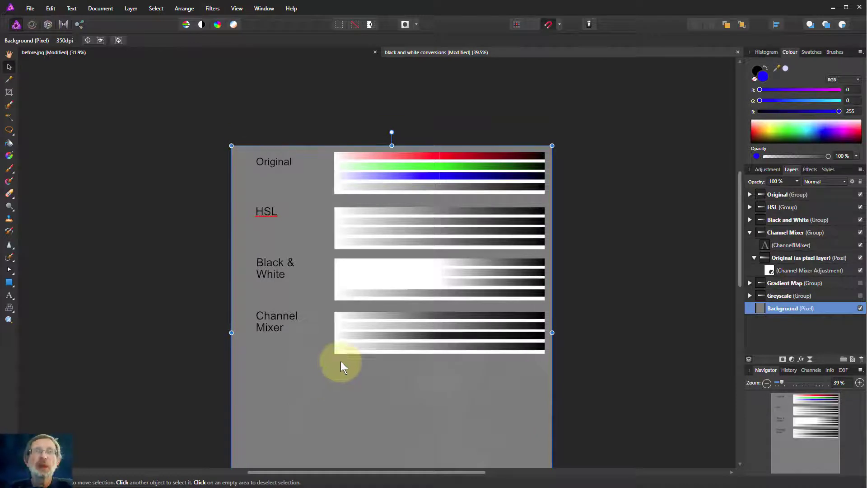
scroll(341, 364, "down", 3)
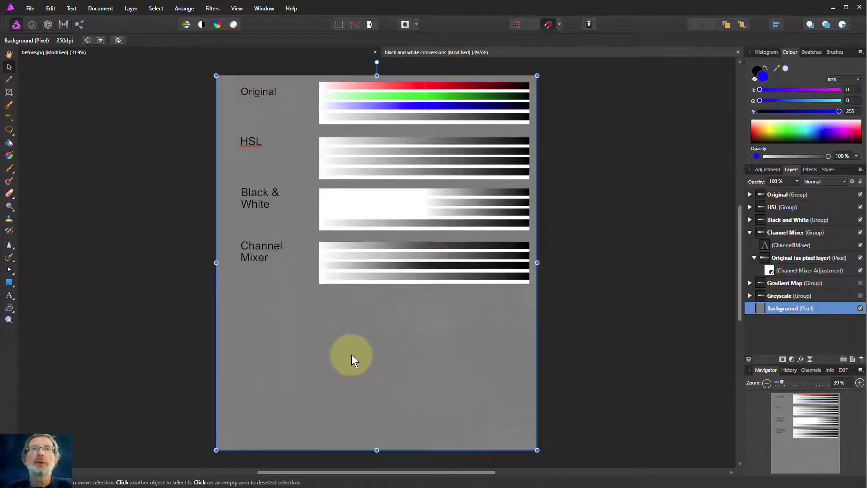
left_click(678, 265)
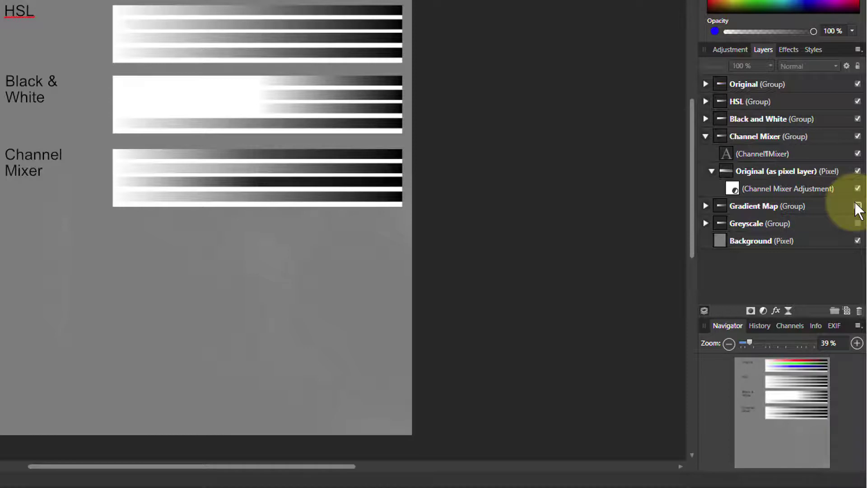
Step: Show the Gradient Map and Greyscale chart rows, then switch to the before.jpg flower photo
left_click(857, 207)
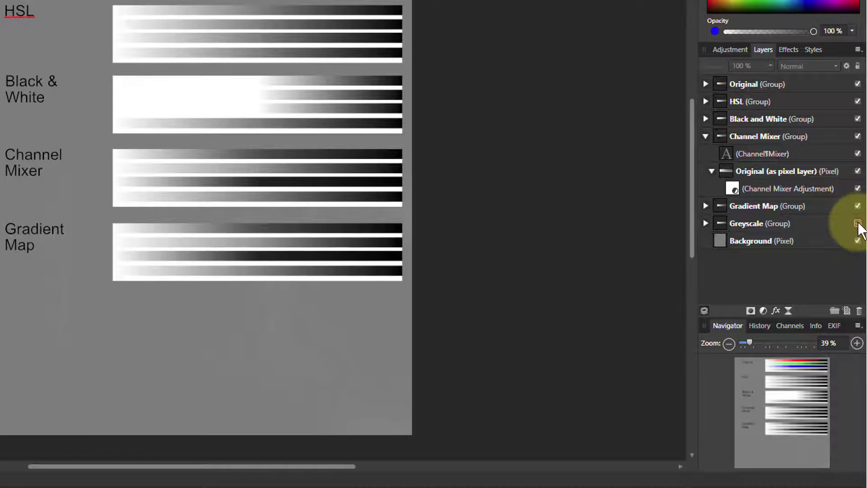
left_click(858, 223)
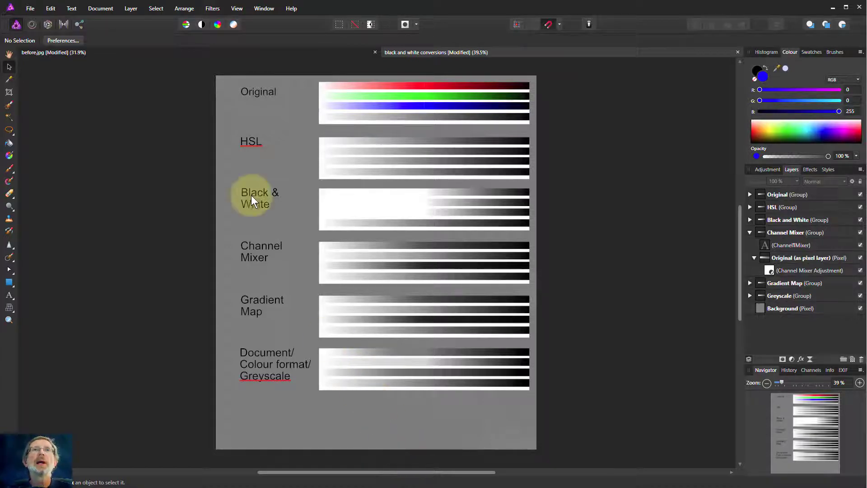
left_click(137, 52)
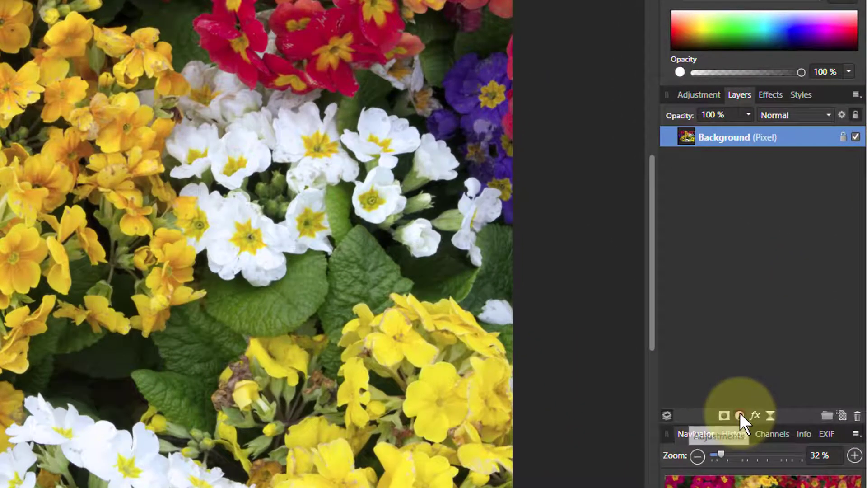
Step: Add an HSL adjustment with Saturation Shift at -100%, then hide it and close its settings
left_click(741, 412)
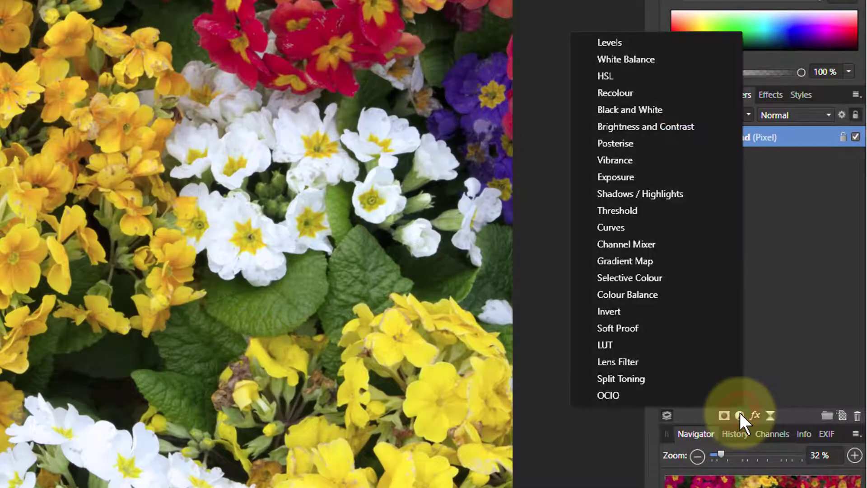
left_click(649, 72)
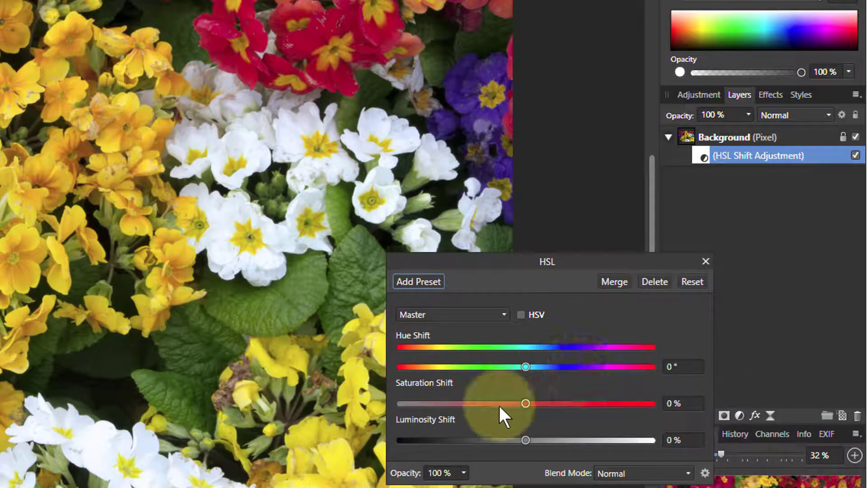
left_click_drag(525, 404, 347, 411)
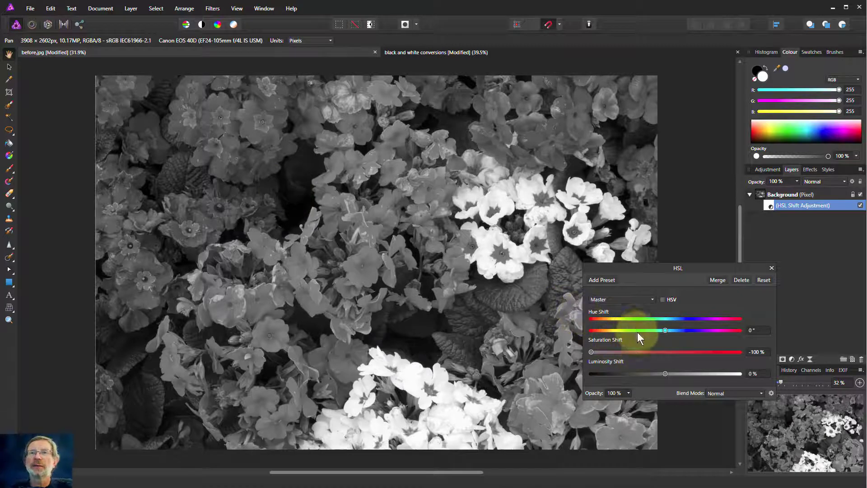
left_click(860, 206)
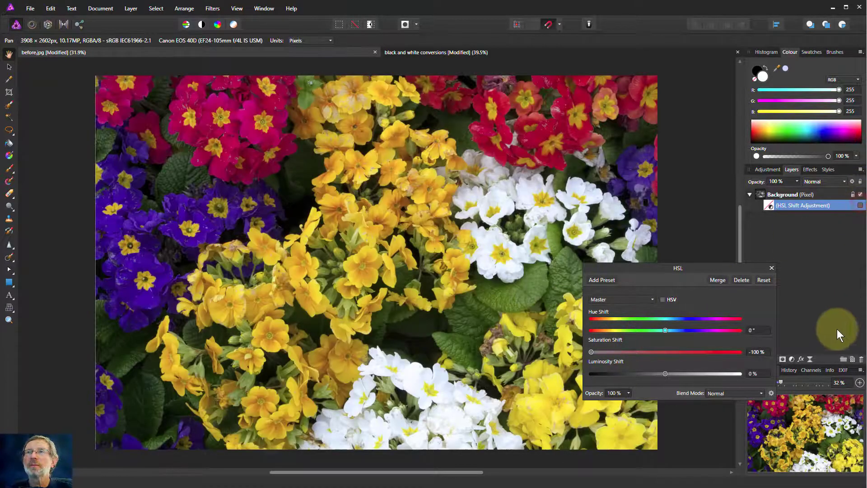
left_click(770, 267)
left_click(791, 193)
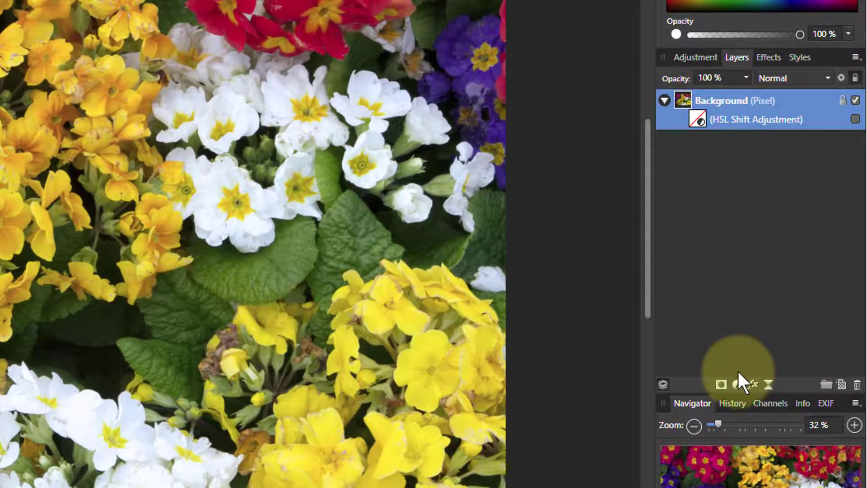
Step: Add a default Black & White adjustment to the flower photo, moving its settings aside before closing them
left_click(737, 383)
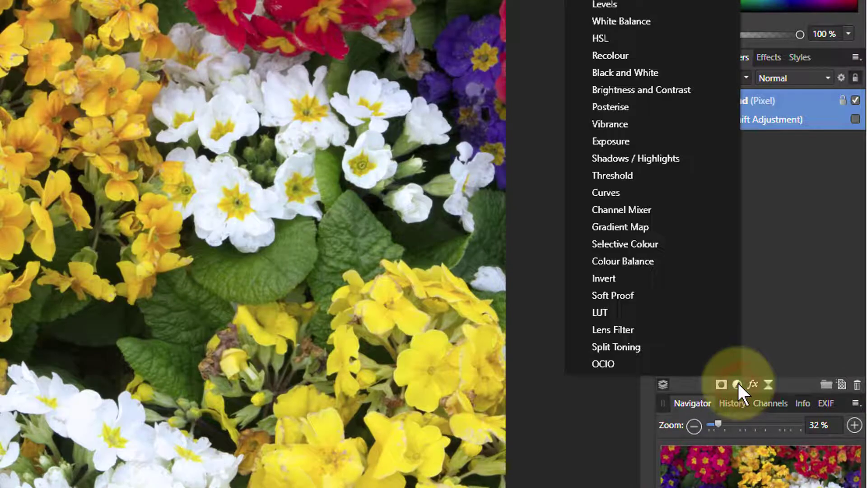
left_click(624, 71)
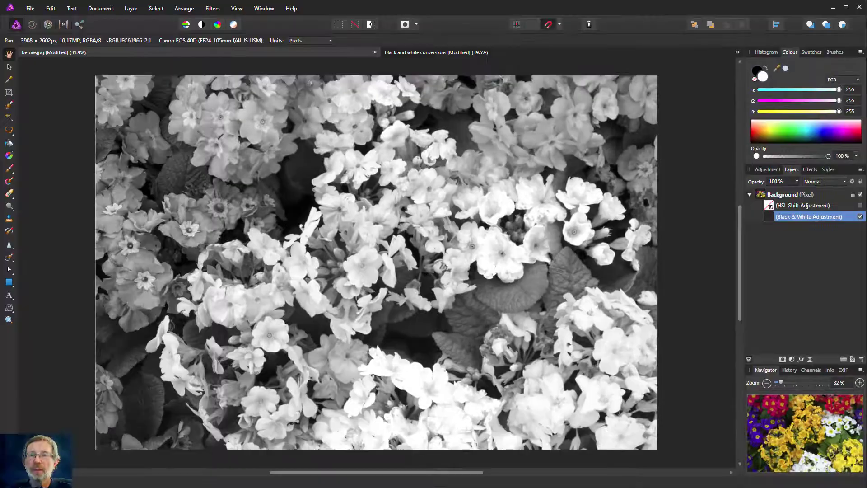
left_click_drag(657, 408, 674, 128)
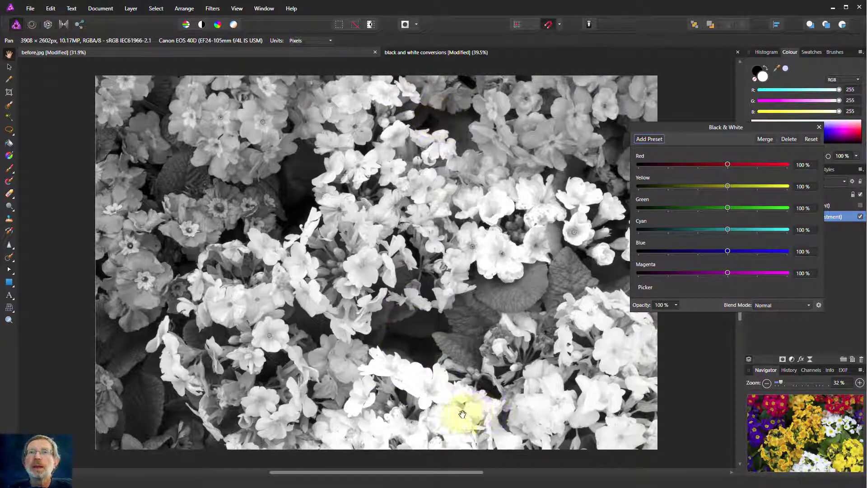
left_click_drag(696, 128, 594, 96)
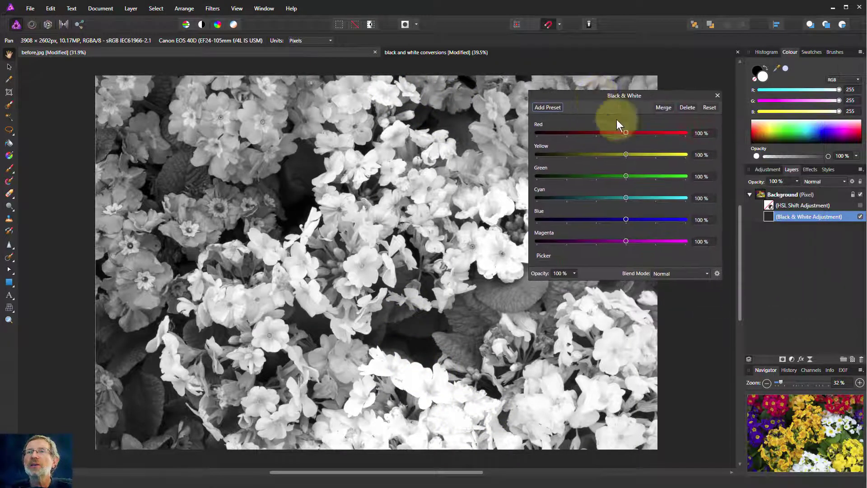
left_click(763, 194)
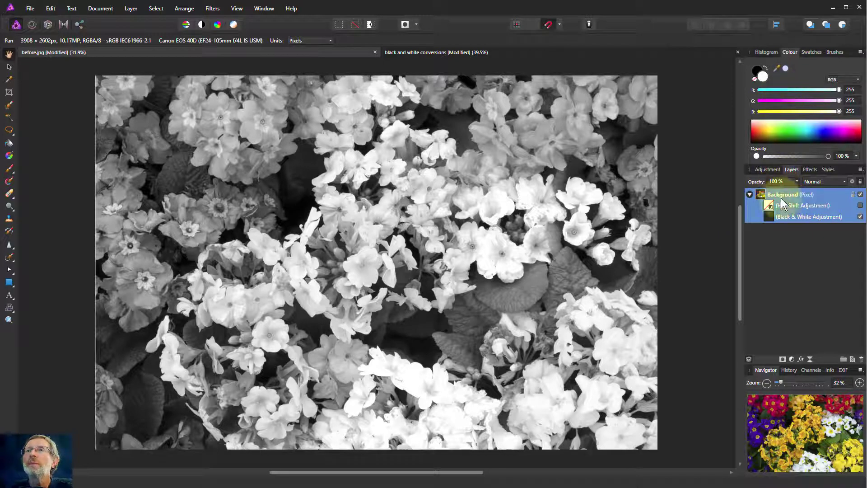
left_click(792, 358)
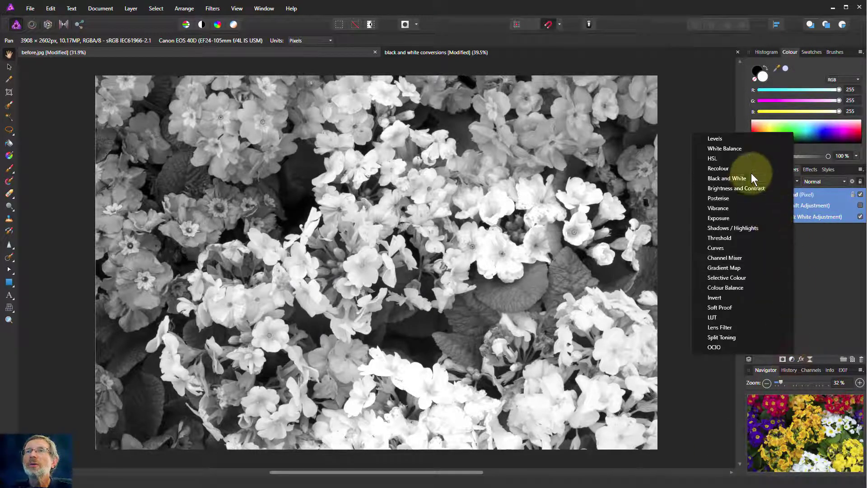
left_click(738, 159)
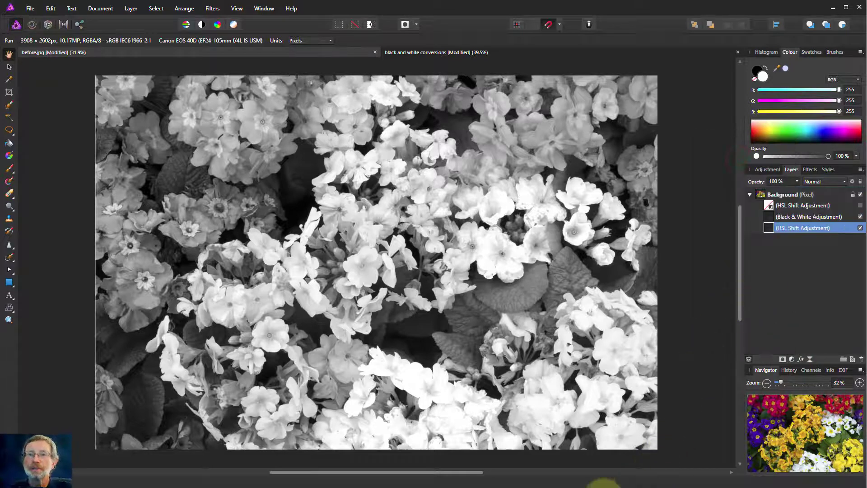
left_click_drag(665, 407, 709, 272)
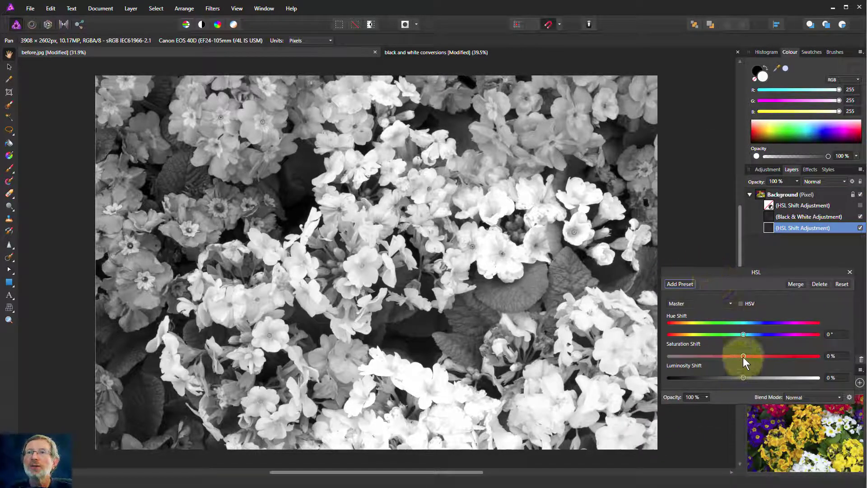
left_click_drag(743, 356, 725, 357)
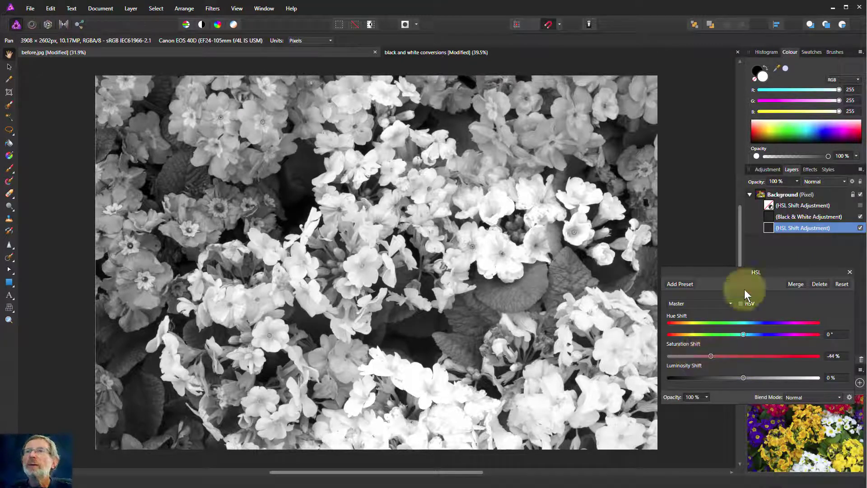
left_click(502, 432)
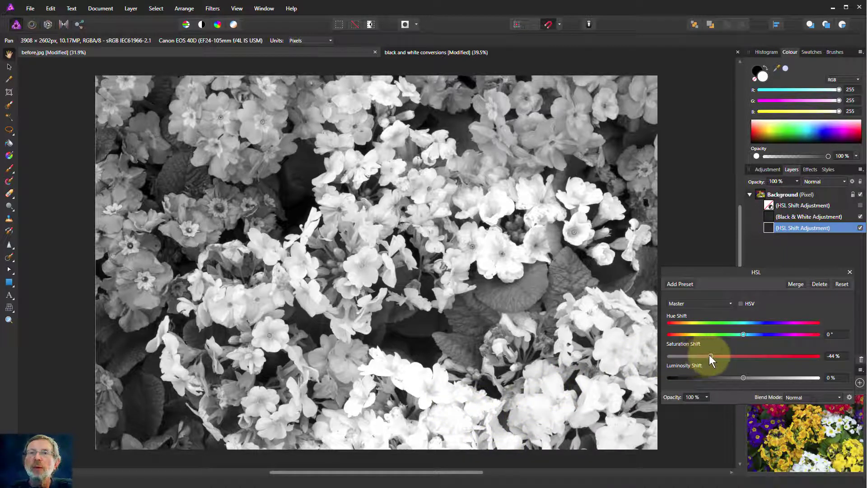
mouse_move(709, 355)
left_mouse_down()
mouse_move(670, 357)
mouse_move(712, 355)
left_mouse_up()
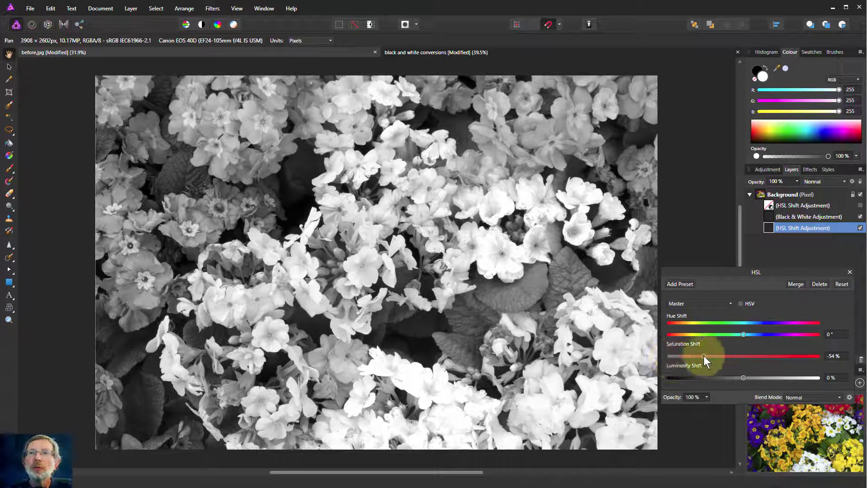
left_click(849, 271)
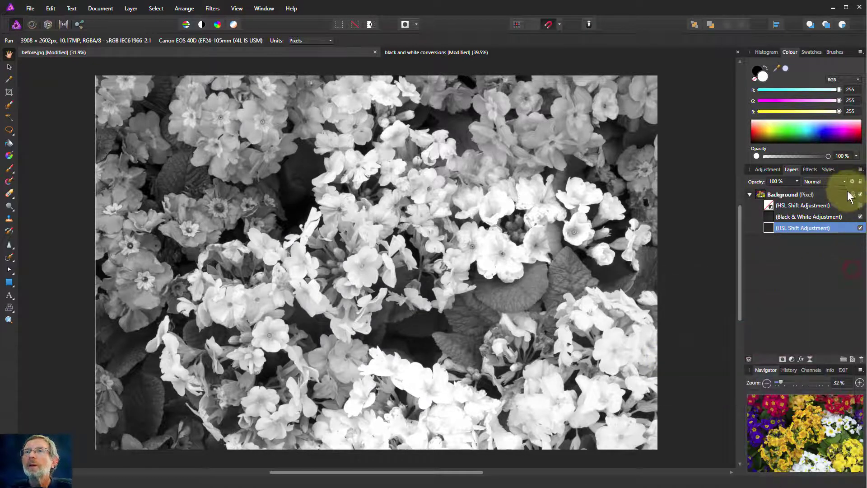
double_click(781, 229)
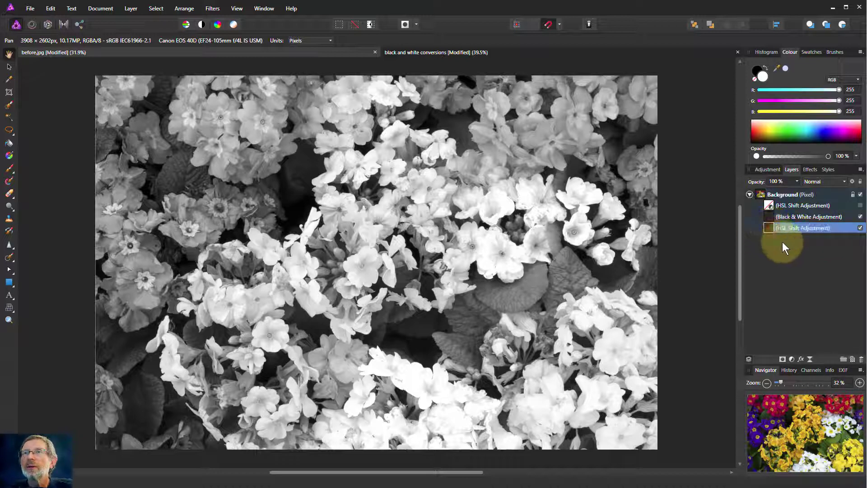
key("Delete")
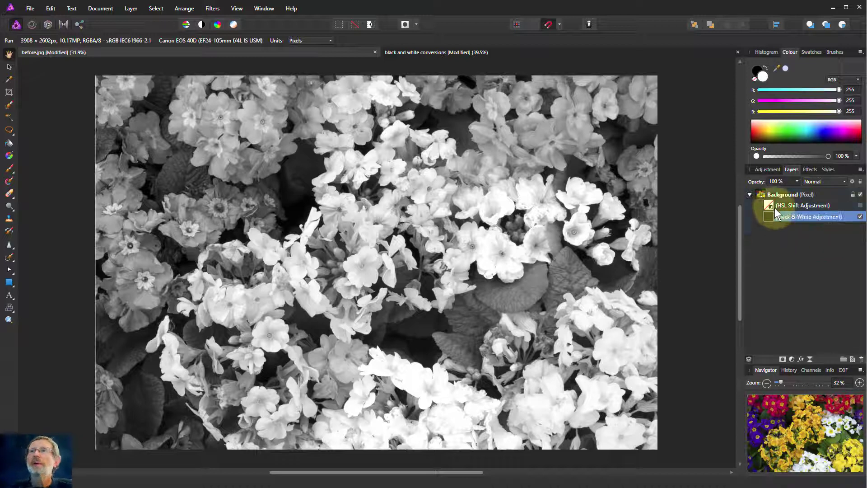
Step: Add a Channel Mixer adjustment with Grey output, hiding the Black & White layer
left_click(780, 194)
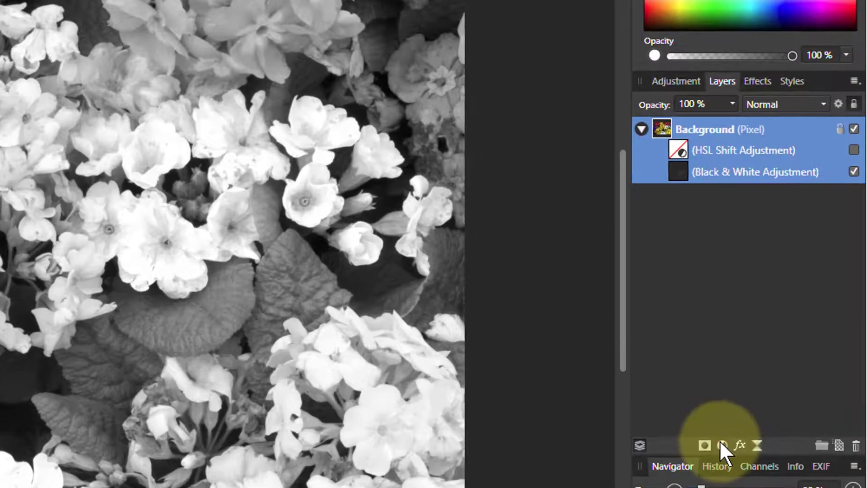
left_click(792, 359)
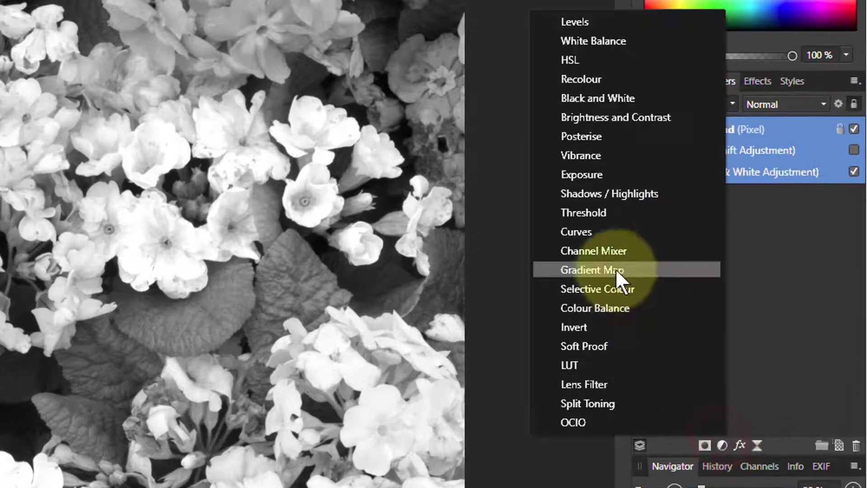
left_click(592, 251)
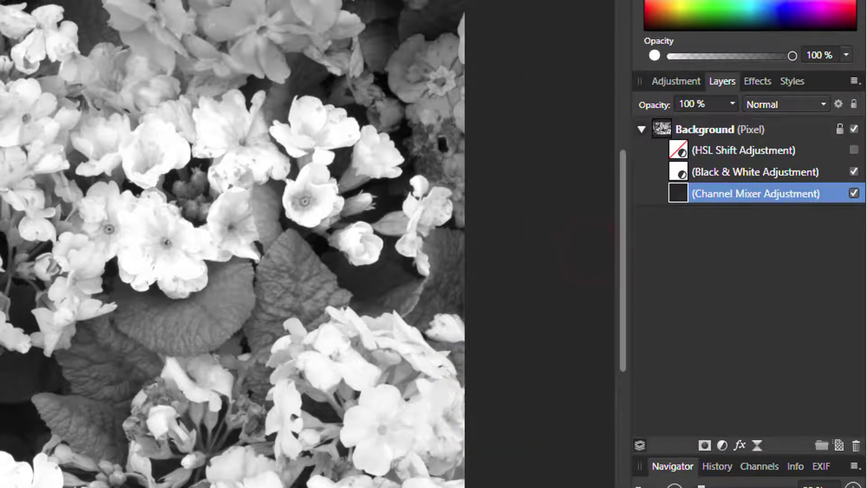
left_click(853, 172)
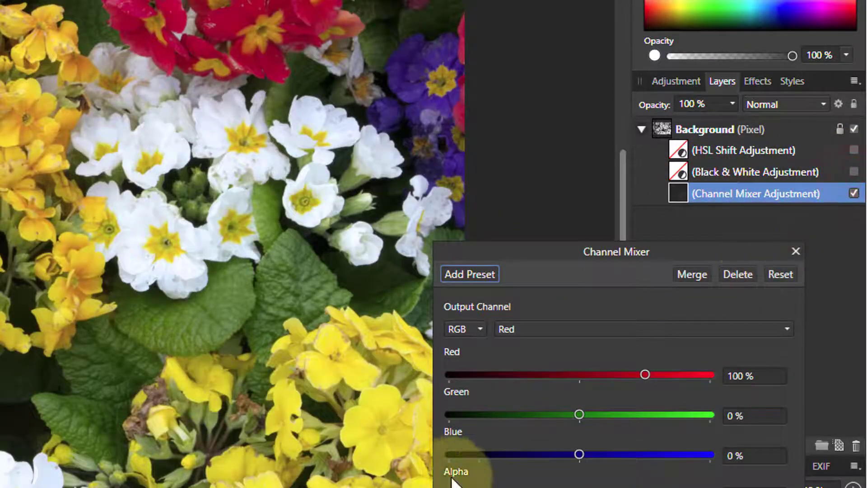
left_click(480, 328)
left_click(464, 329)
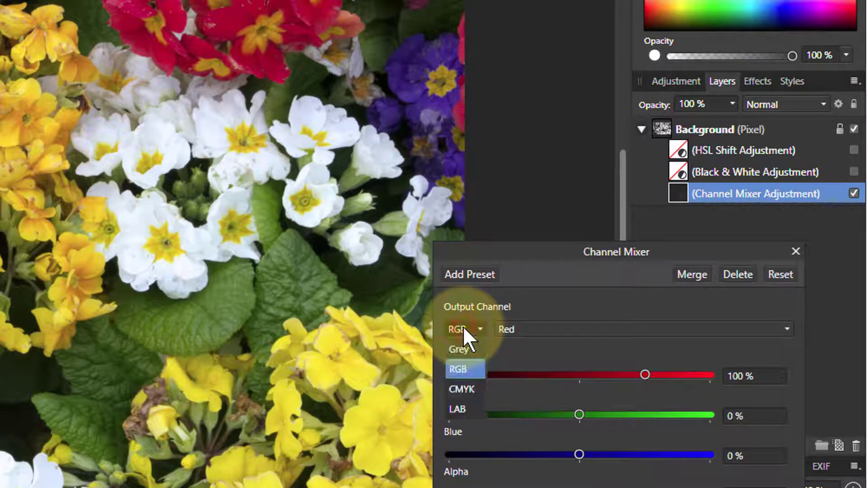
left_click(466, 348)
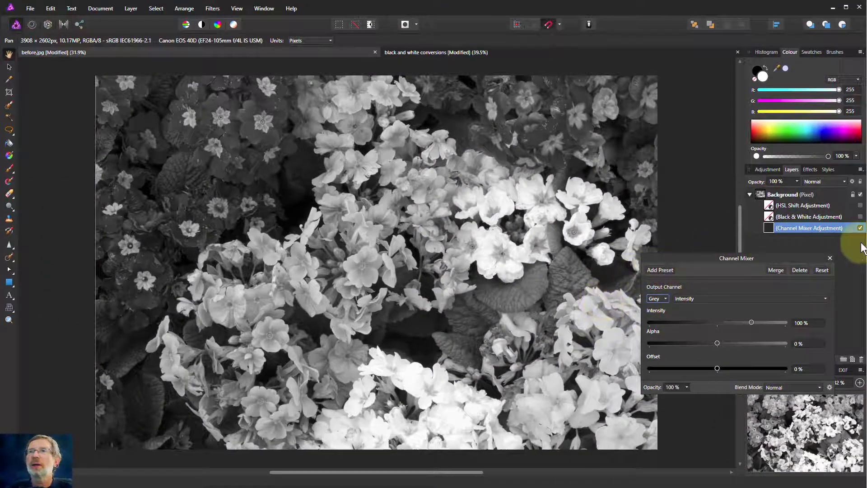
Step: Hide the Channel Mixer adjustment, close its settings and reselect the Background layer
left_click(860, 228)
left_click(860, 228)
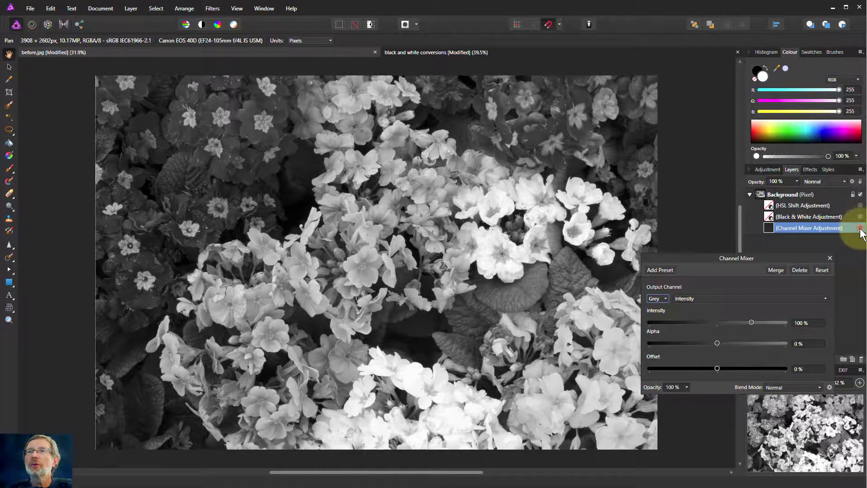
left_click(860, 228)
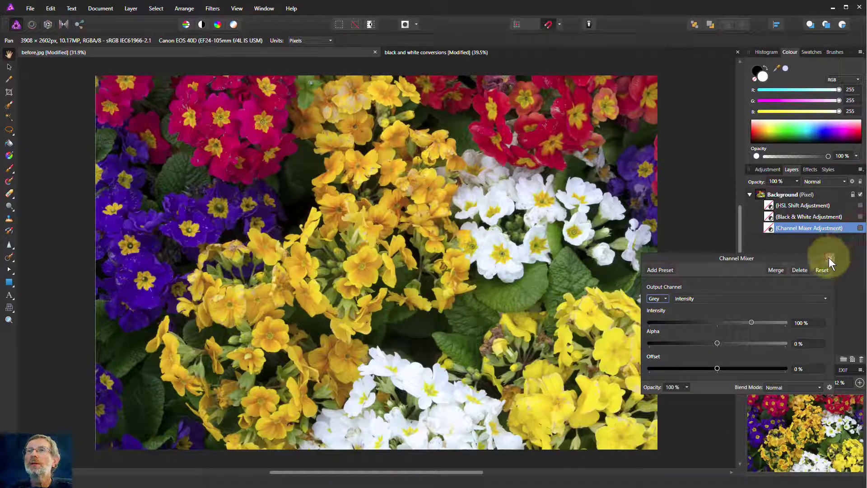
left_click(829, 256)
left_click(803, 195)
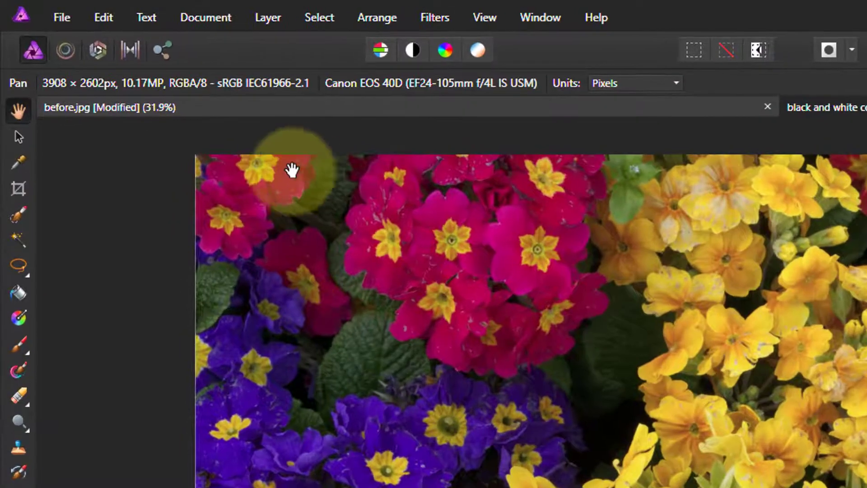
left_click(204, 21)
mouse_move(245, 78)
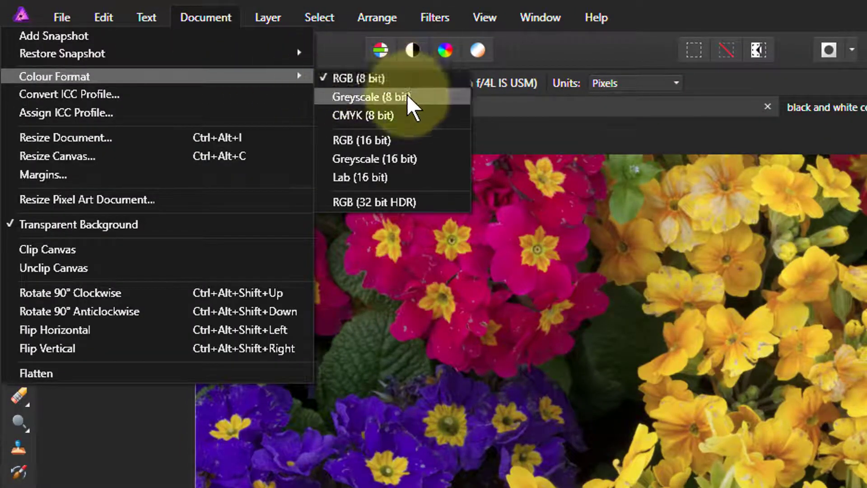
left_click(404, 159)
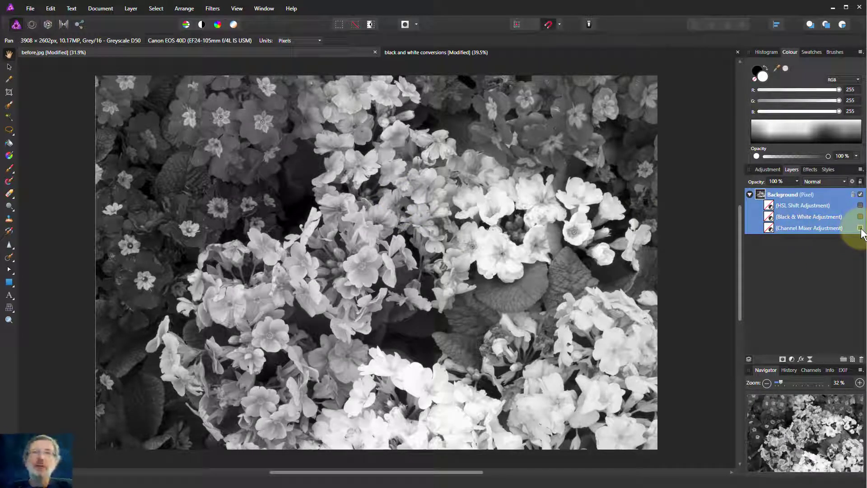
key("ctrl+z")
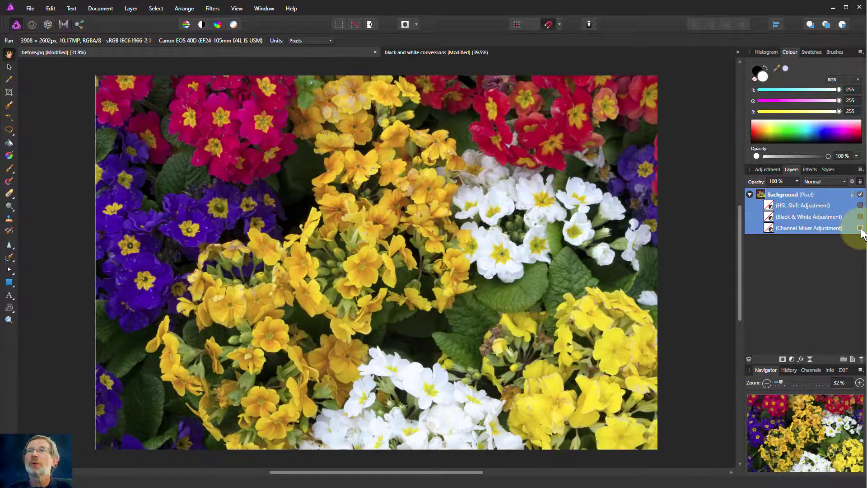
Step: Preview Channel Mixer, HSL and Black & White in turn, ending with only Channel Mixer visible
left_click(860, 228)
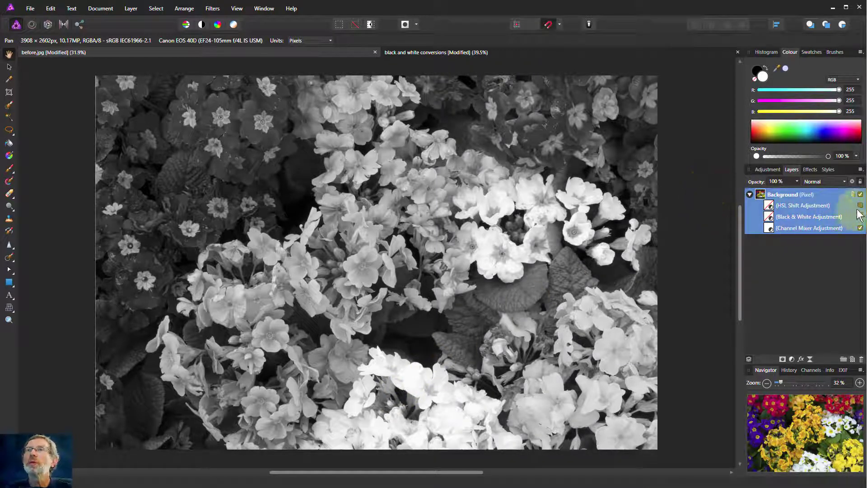
left_click(859, 227)
left_click(860, 206)
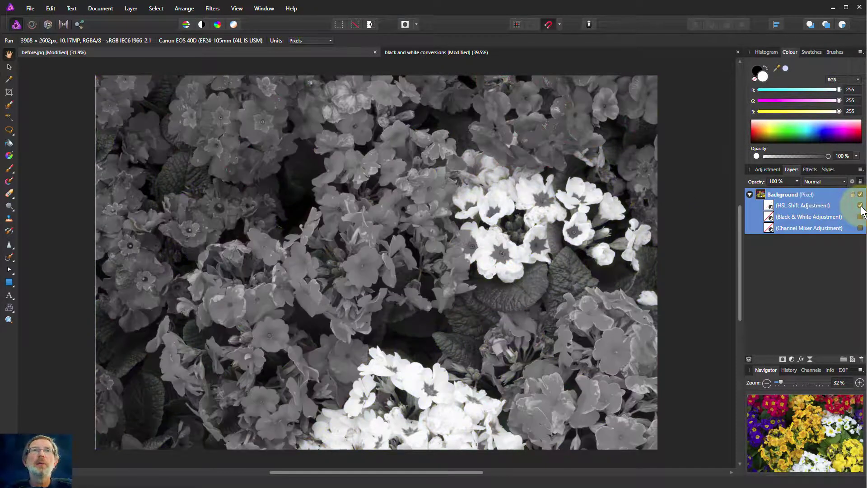
left_click(860, 205)
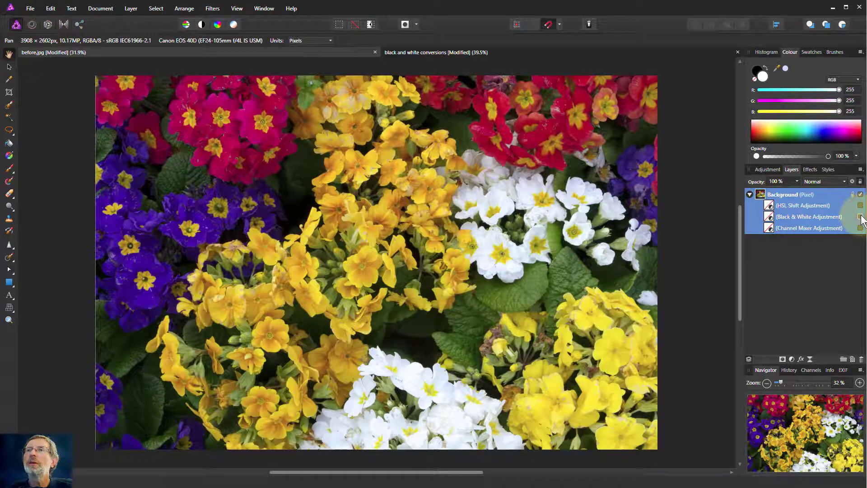
left_click(860, 217)
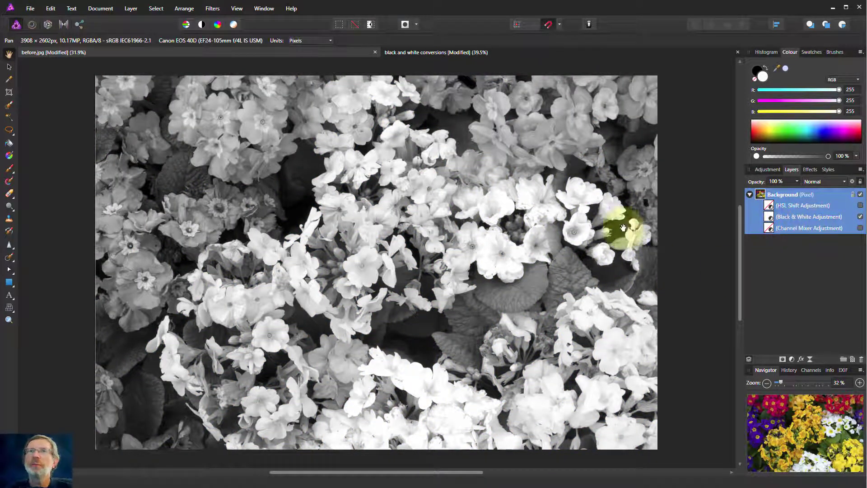
left_click(860, 217)
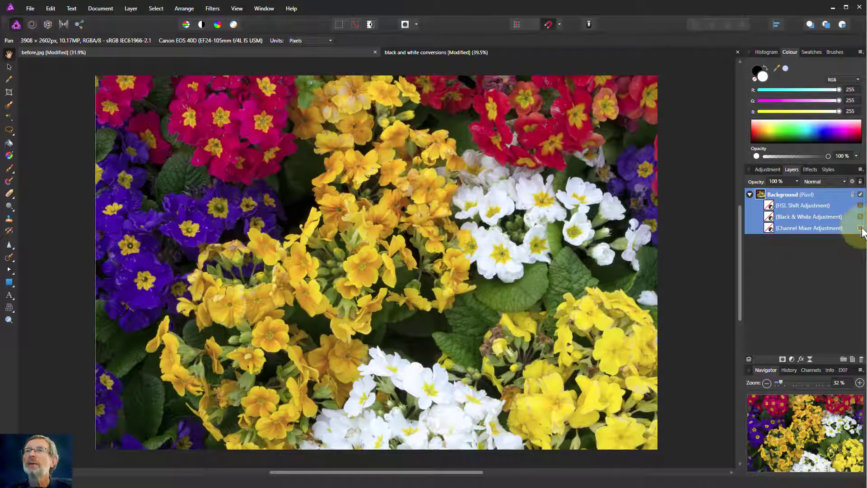
left_click(860, 228)
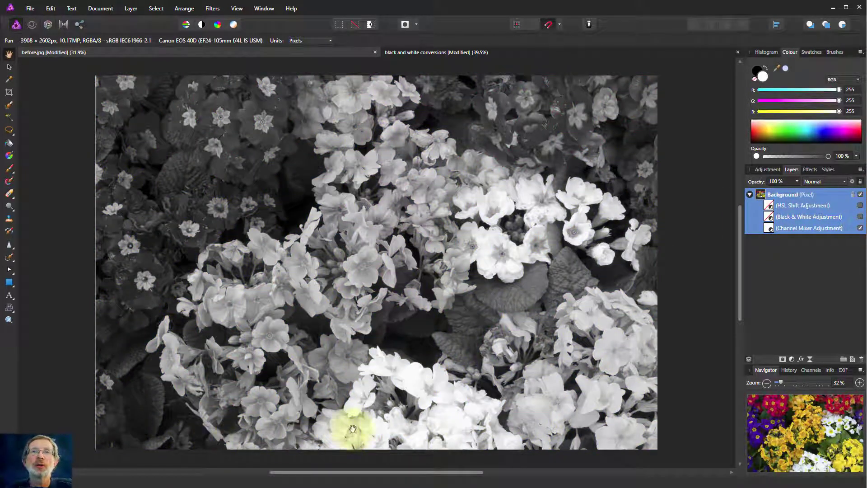